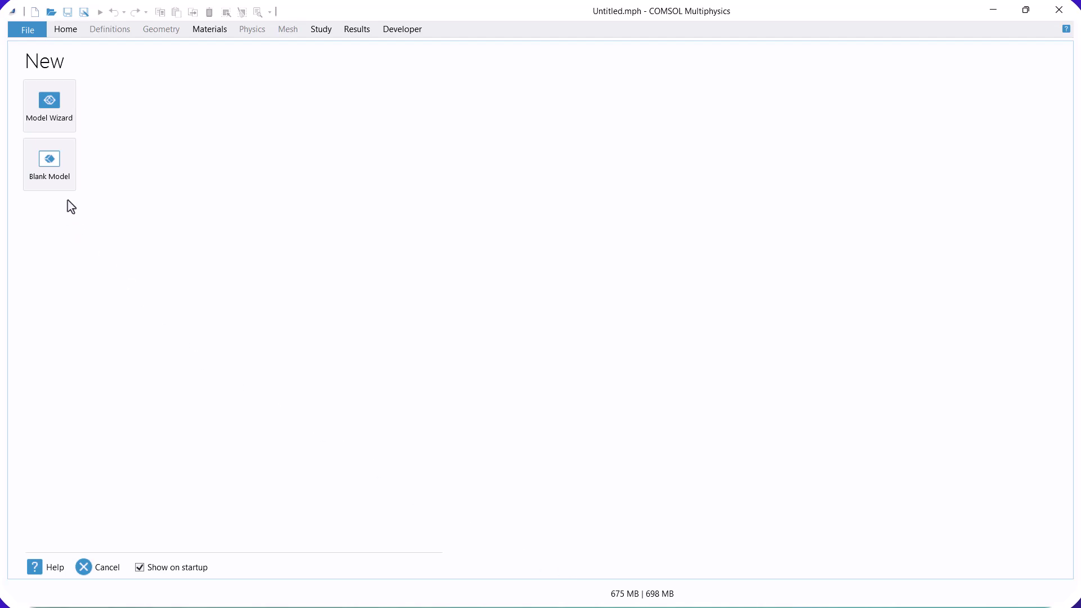
Step: Start a 2D axisymmetric model with the Model Wizard and add the single-phase Laminar Flow (spf) interface
click(71, 106)
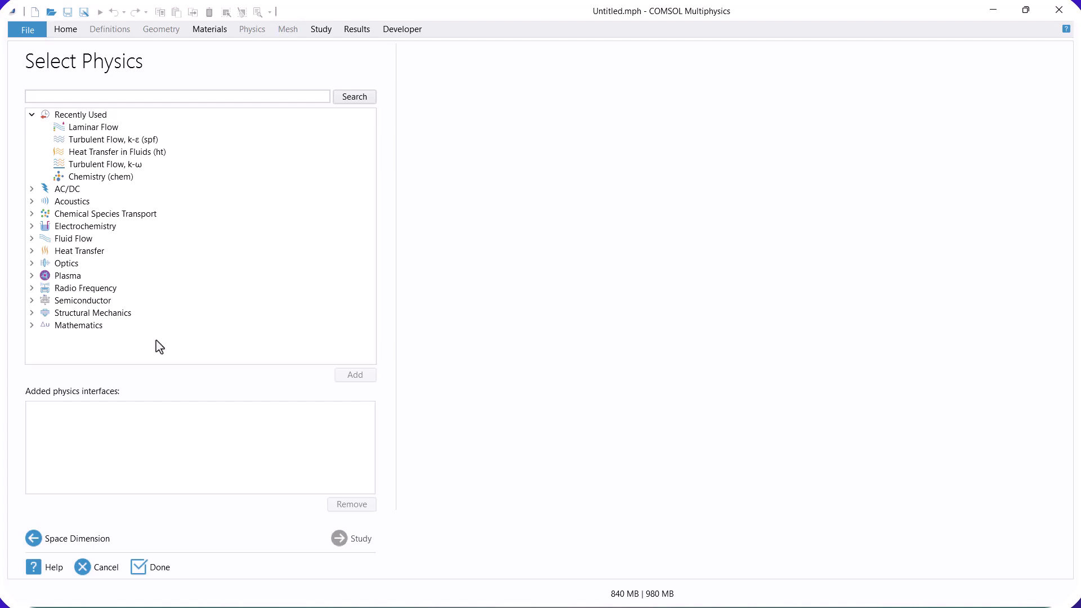
click(31, 239)
click(46, 252)
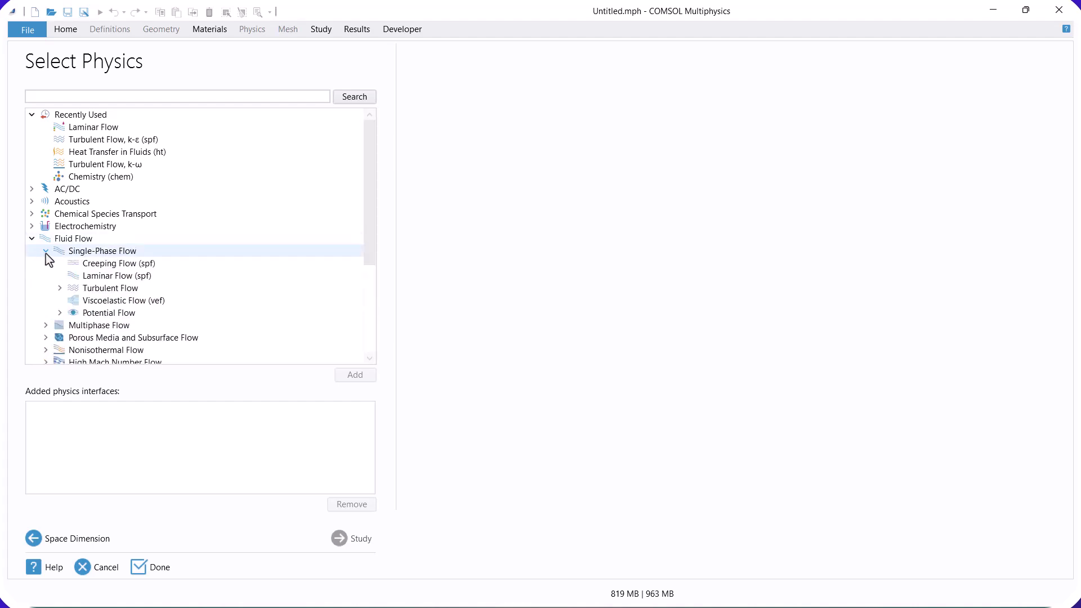
click(89, 276)
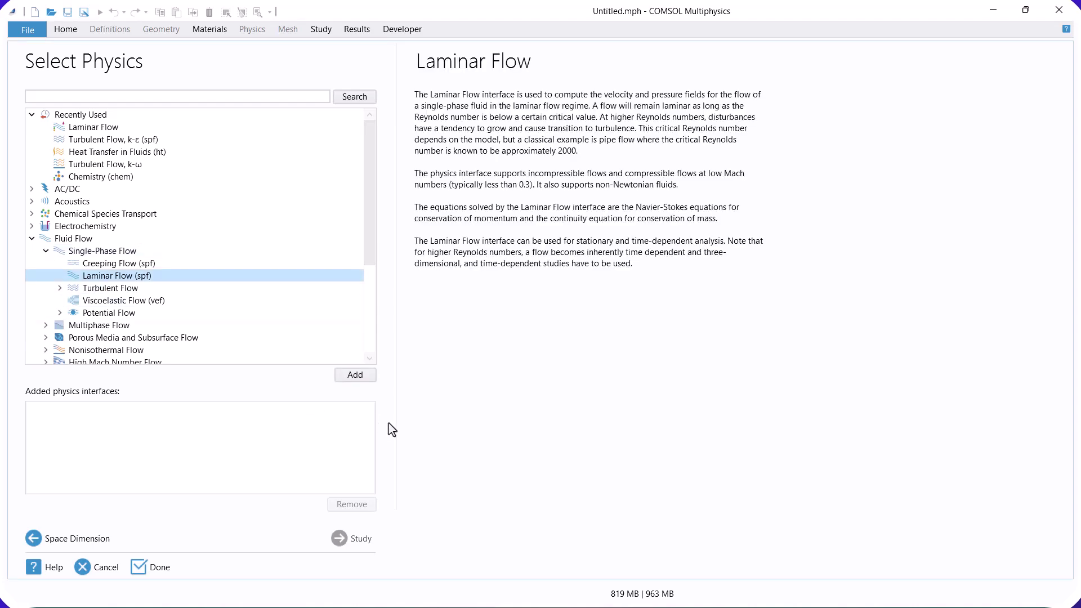
click(357, 378)
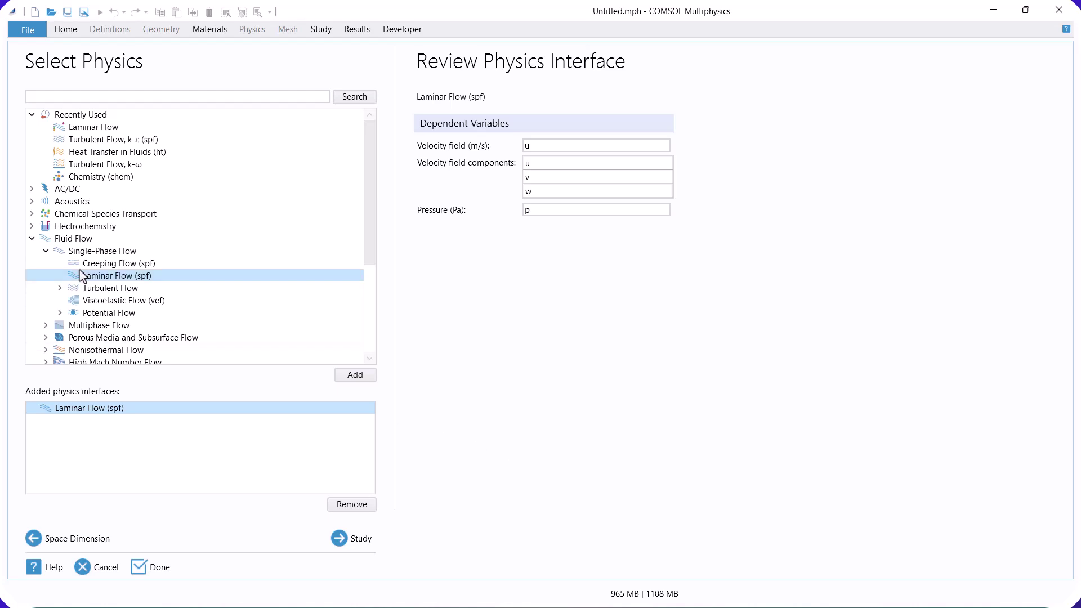
Step: Add the Heat Transfer in Fluids (ht) interface and create the model with a Stationary study
click(34, 239)
click(32, 251)
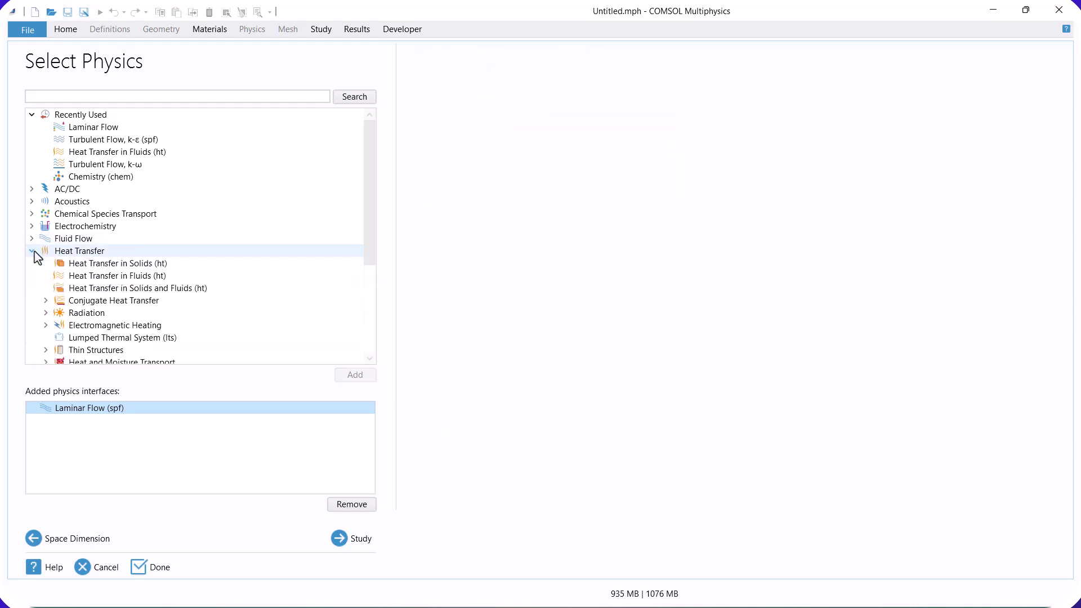
click(61, 276)
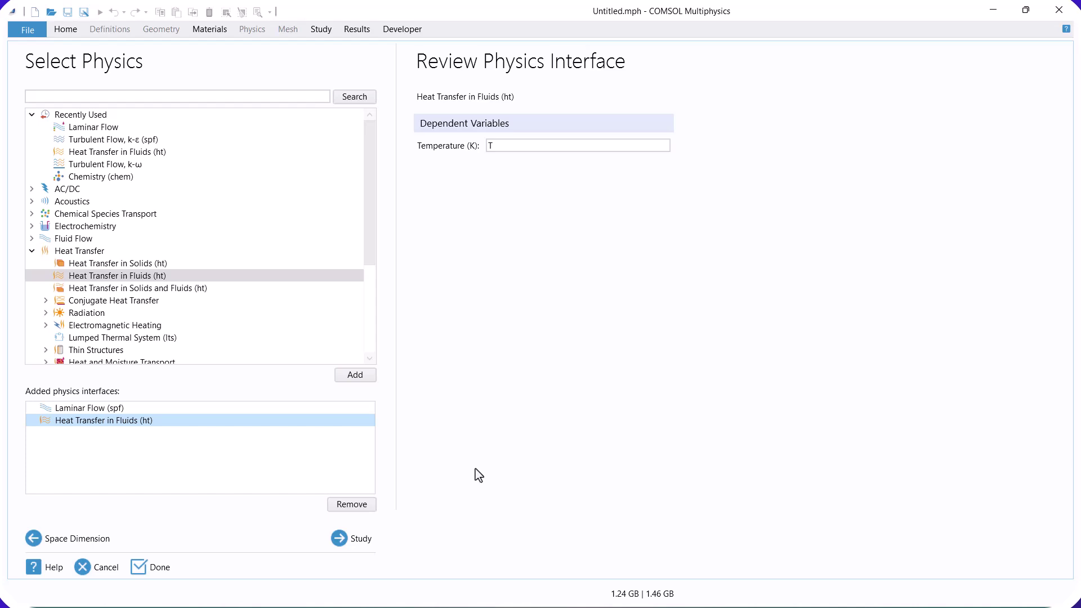
click(360, 541)
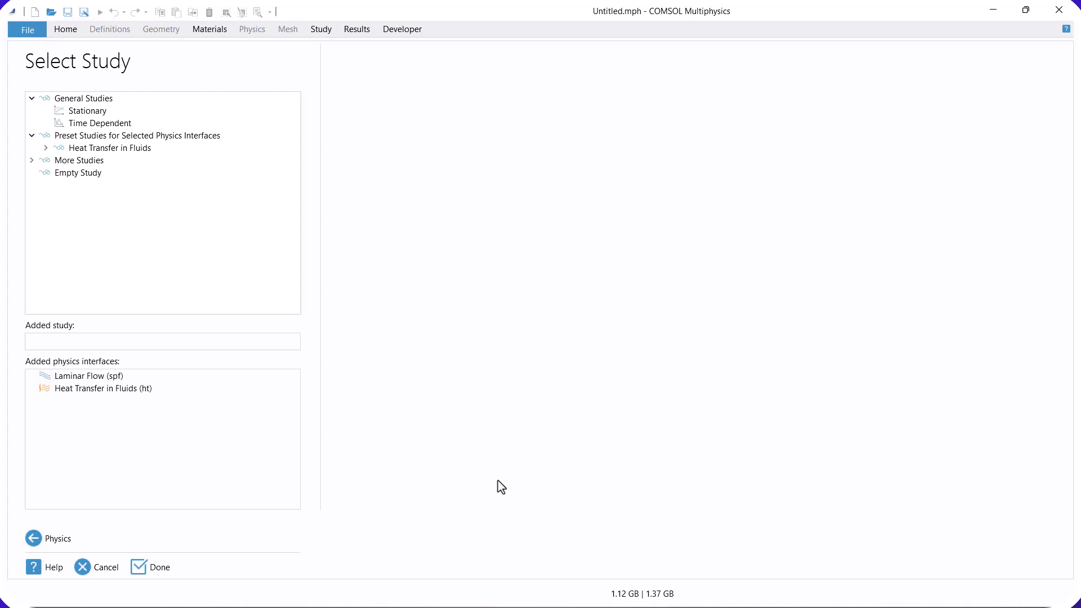
click(71, 113)
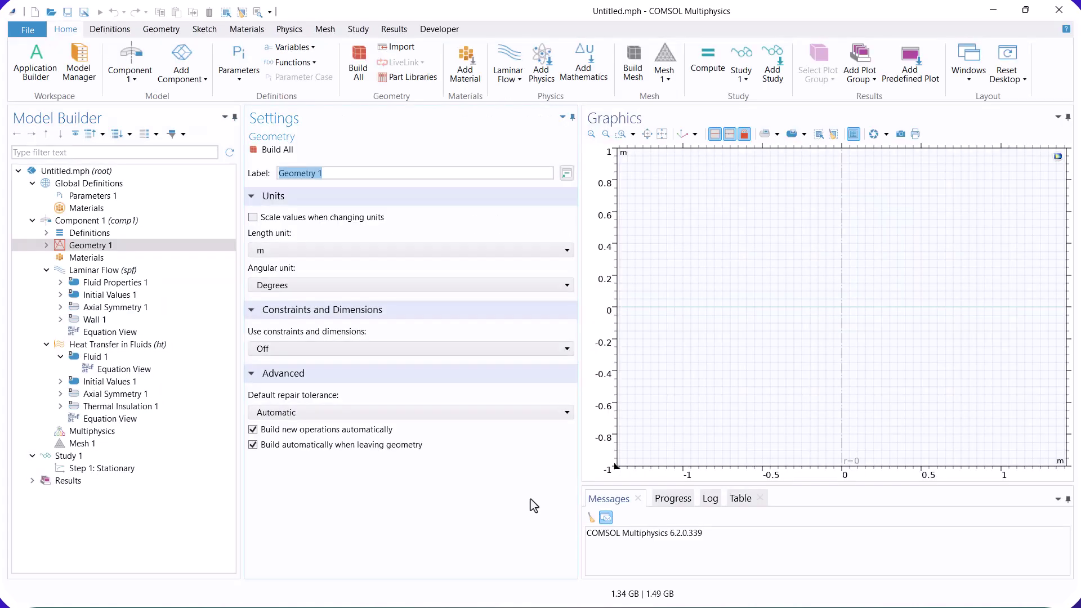
Step: Define a global parameter Tw with expression 20[degC] and description "Wall temp"
click(116, 194)
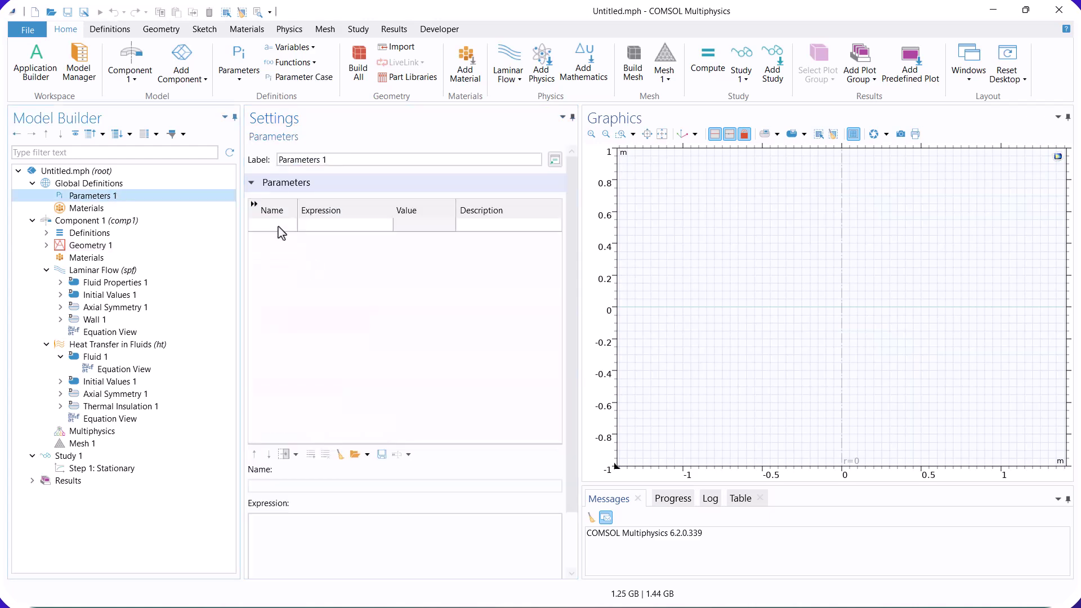
click(278, 226)
click(278, 226)
text(Tw)
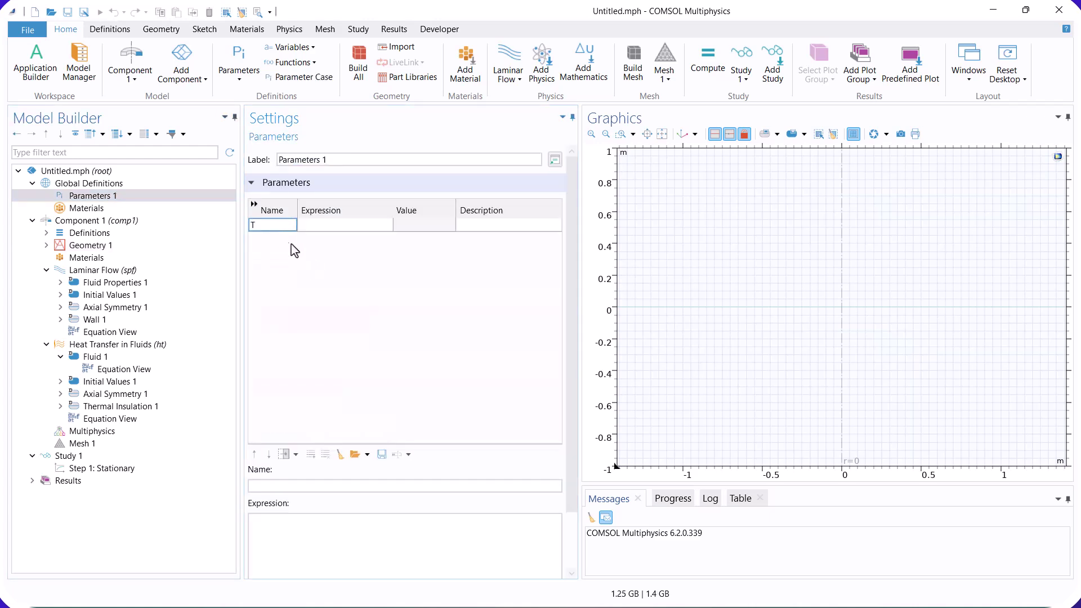
key(Tab)
text(20[degC])
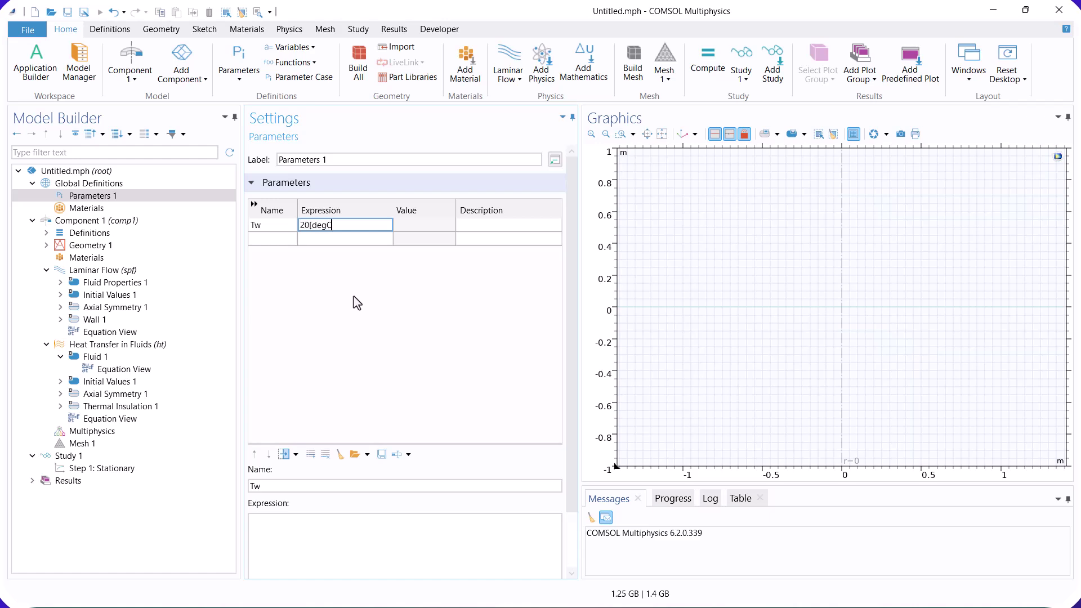
key(Return)
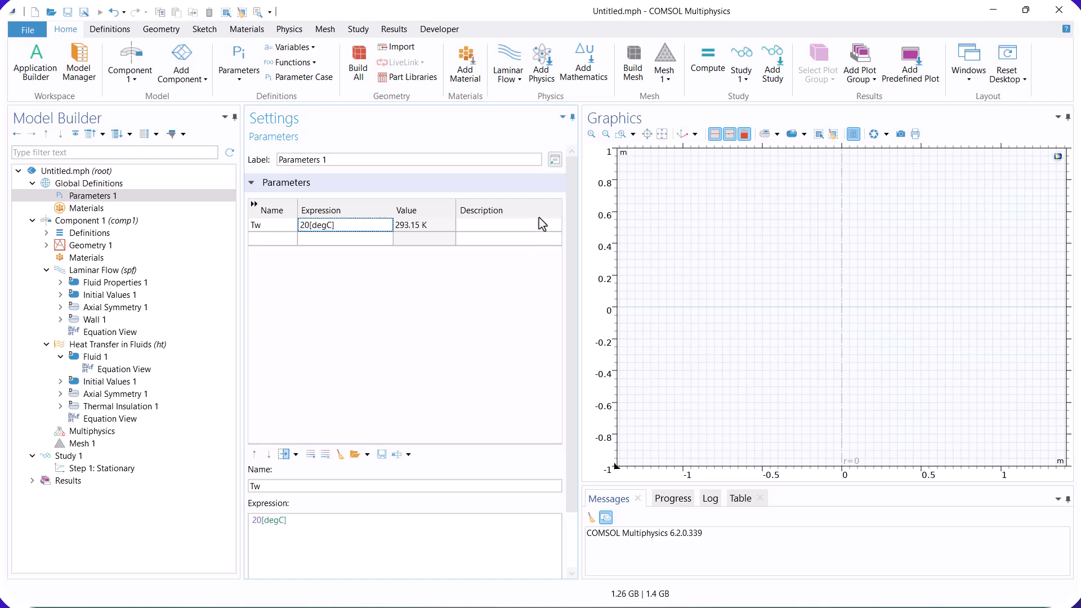
click(536, 223)
text(Wall t)
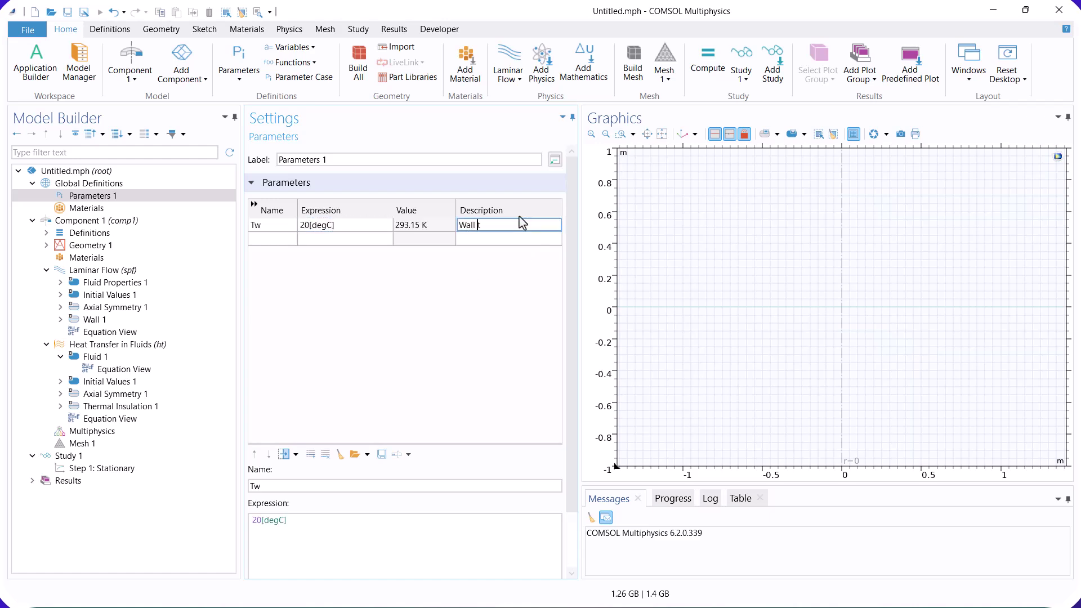
text(emp)
Step: Define a second global parameter Ti with expression 40[degC] and description "Inlet temp"
click(277, 239)
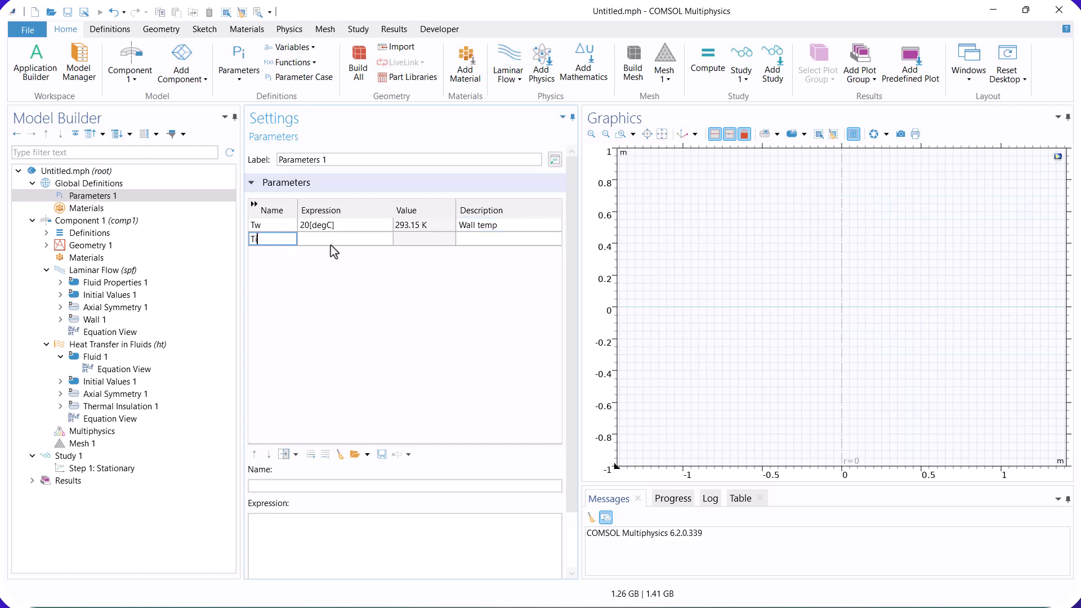
text(Ti)
key(Tab)
text(40)
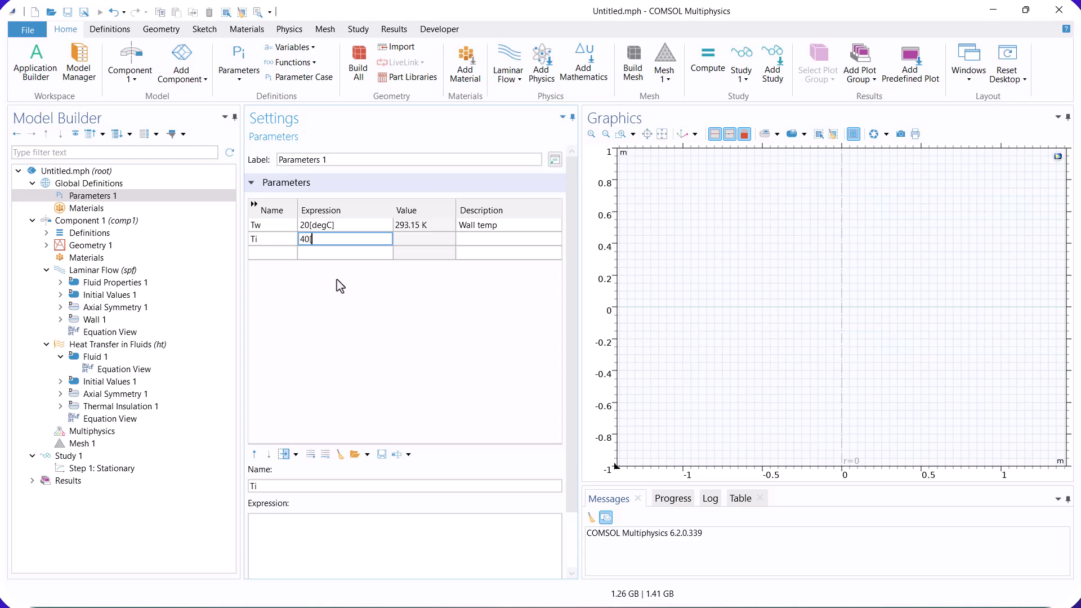
text([degac])
key(Return)
click(330, 240)
key(BackSpace)
click(477, 241)
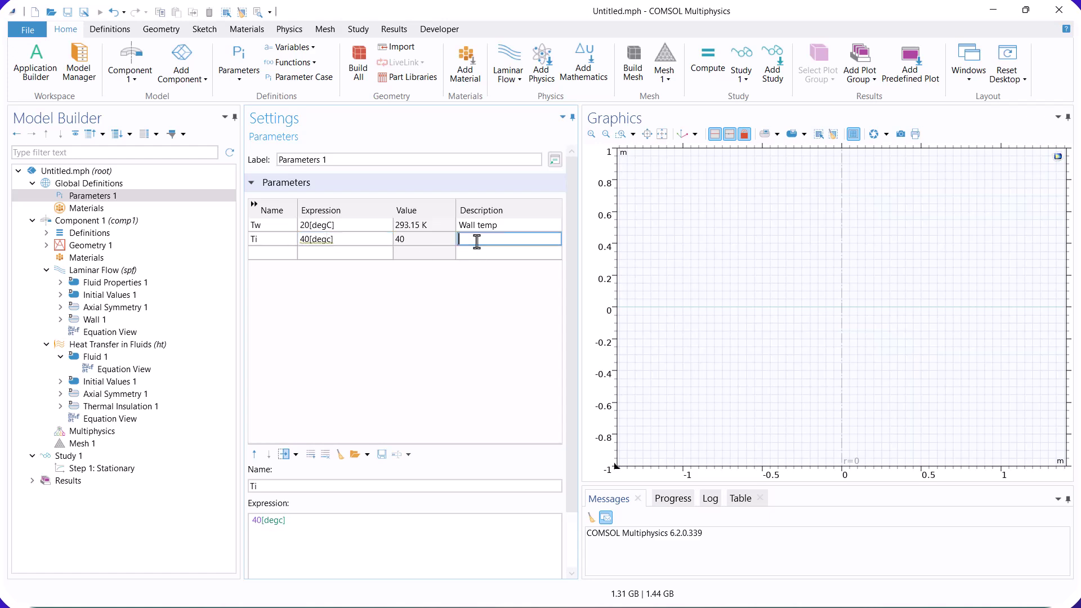
text(Inlet temp)
click(493, 253)
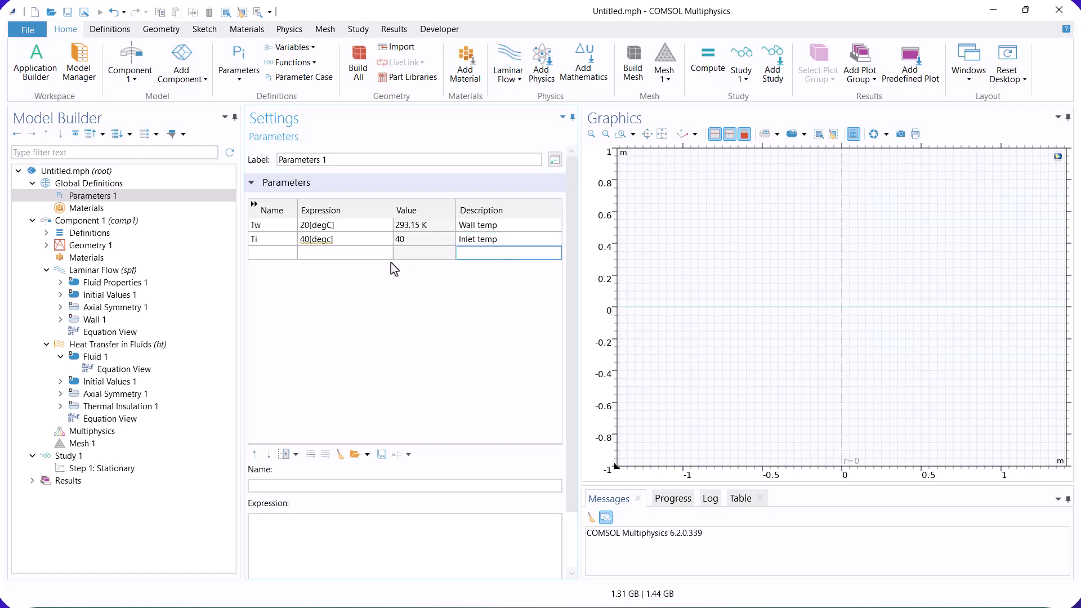
click(331, 240)
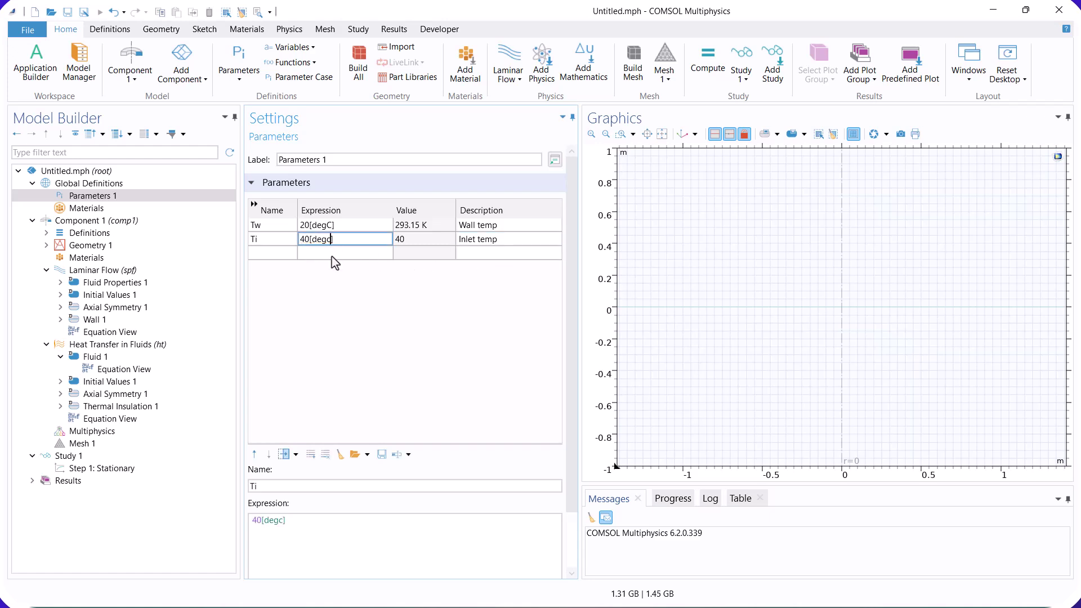
click(333, 254)
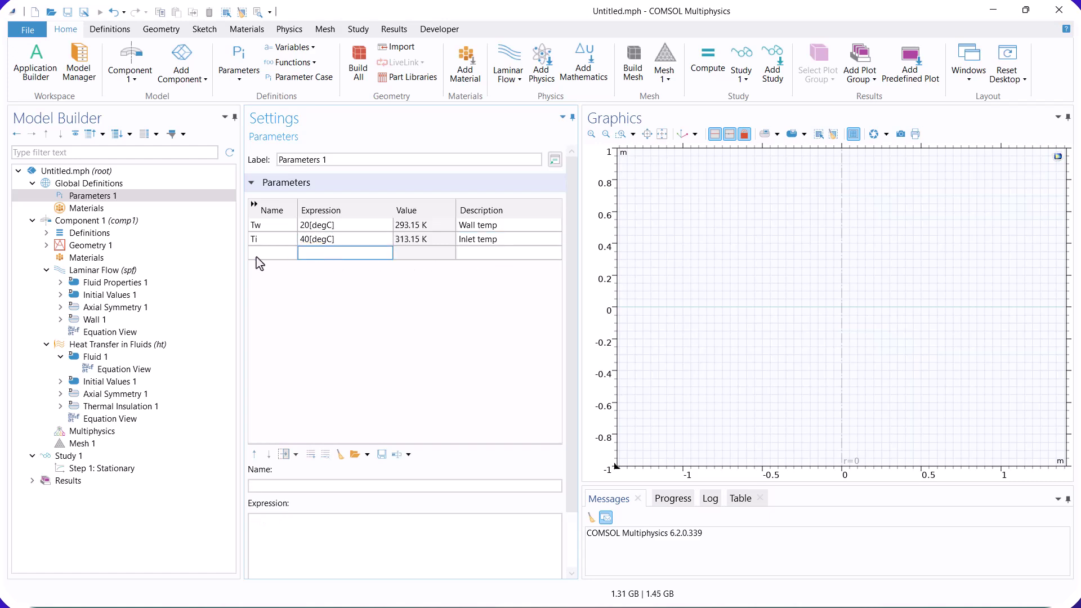
Step: Define a third global parameter ui with expression 0.1[m/s] and description "Inlet velocity"
click(278, 253)
text(ui)
click(326, 253)
text(0.1)
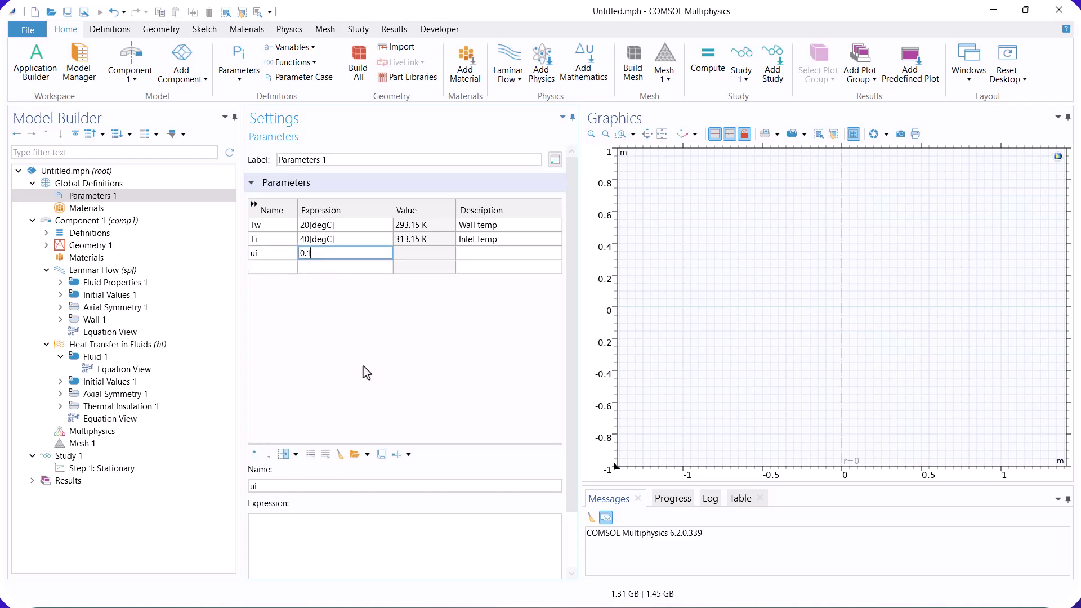
text([m/s])
key(Return)
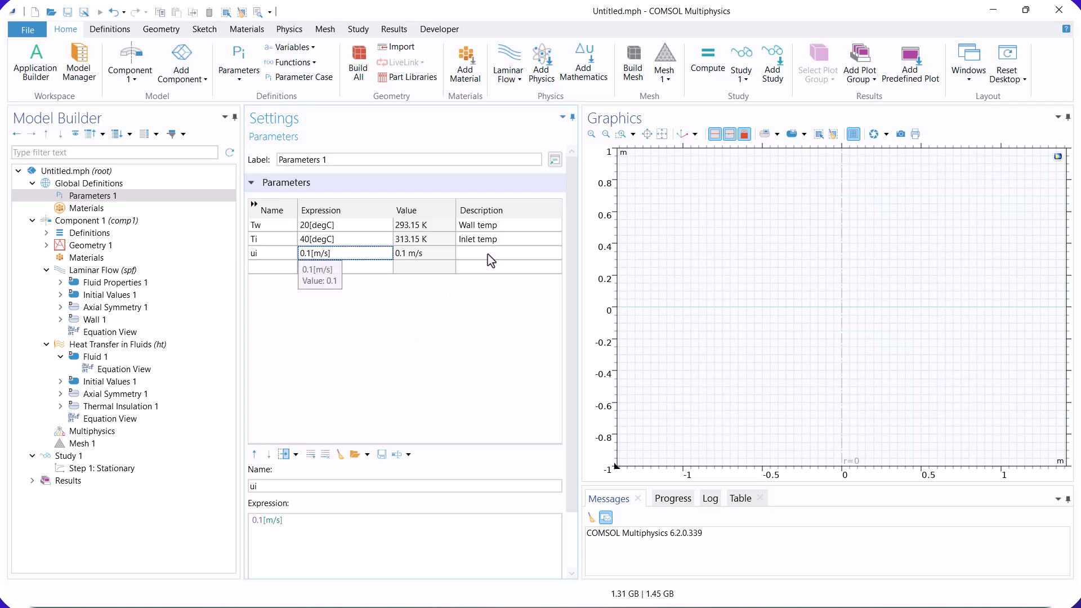
click(488, 255)
text(Inlet velocity)
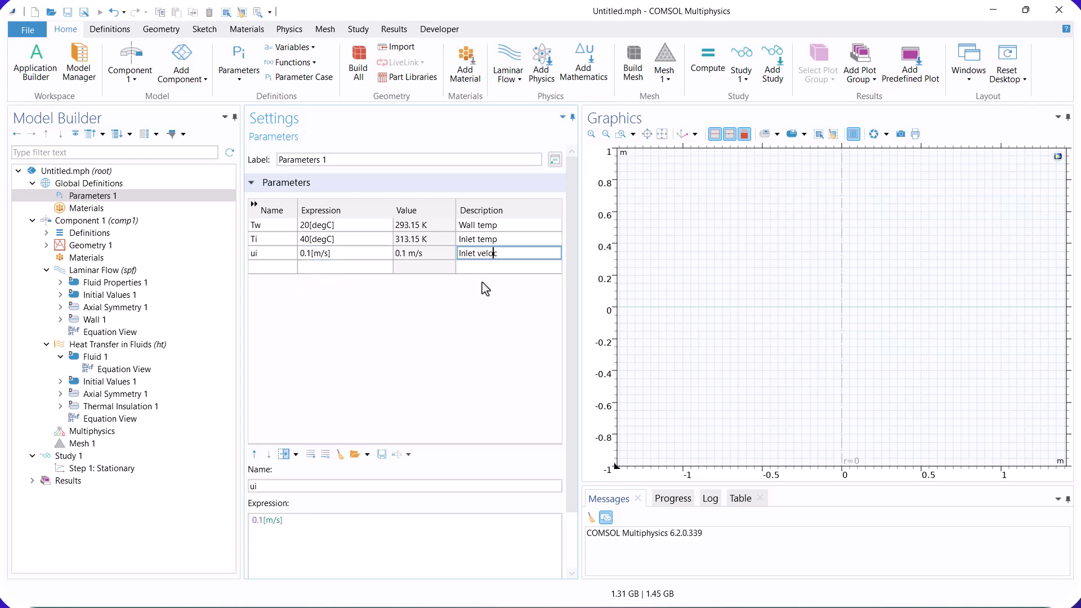
click(481, 272)
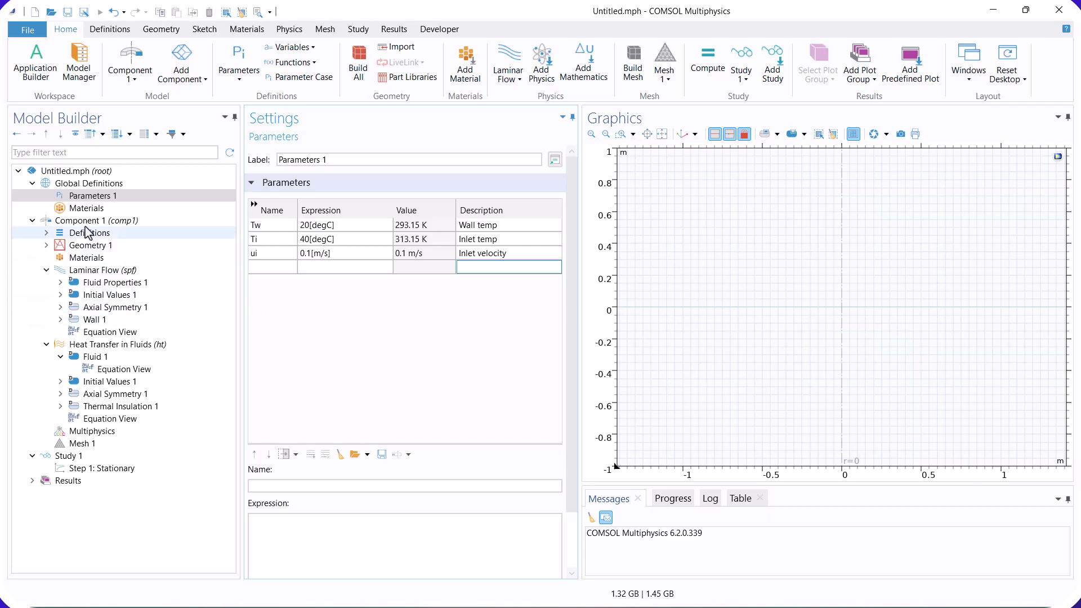
Step: Set the length unit of Geometry 1 to cm
click(79, 220)
click(104, 249)
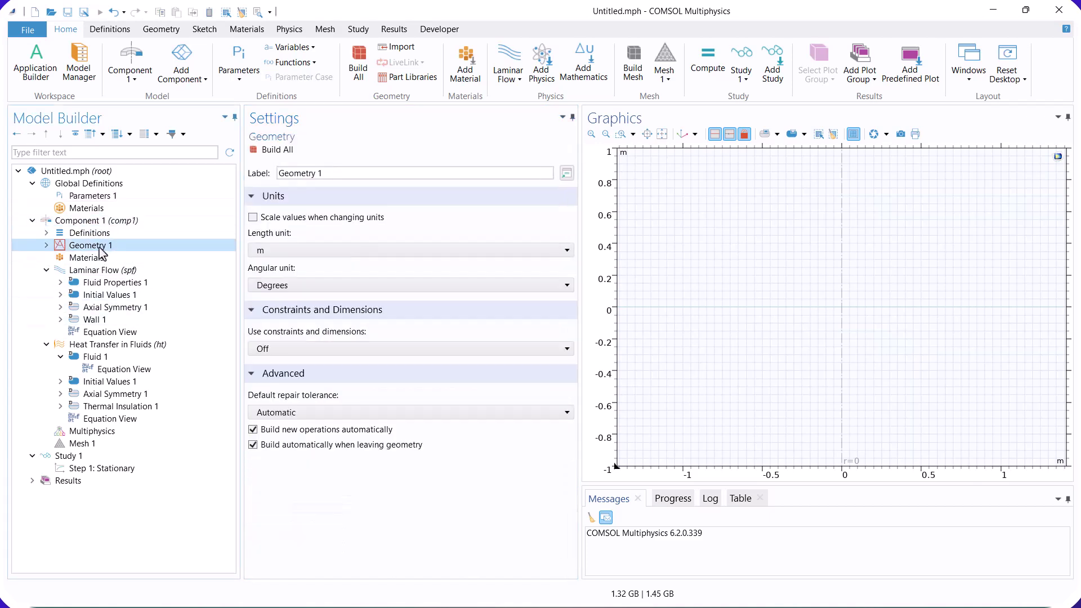
click(298, 253)
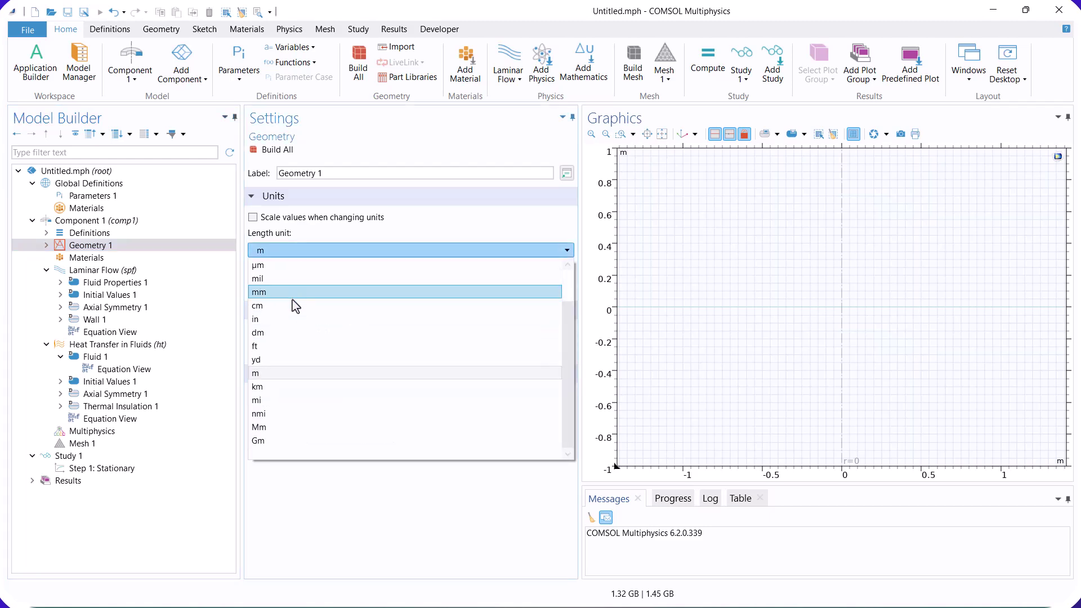
click(294, 305)
Step: Add a rectangle to Geometry 1 with a height of 10 cm, keeping the 1 cm width, and build all objects
click(46, 245)
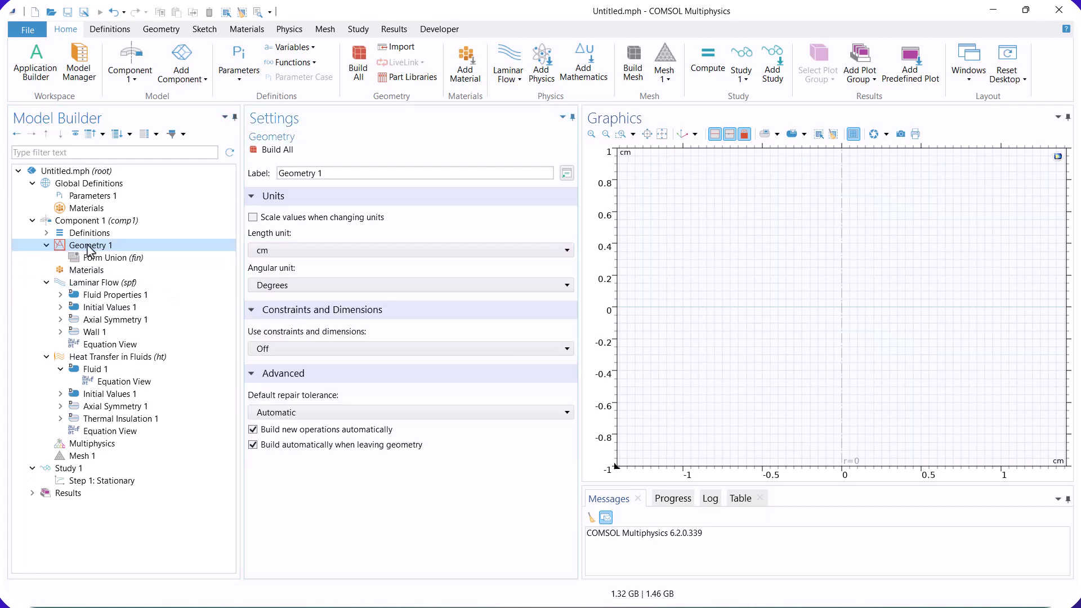
right_click(99, 248)
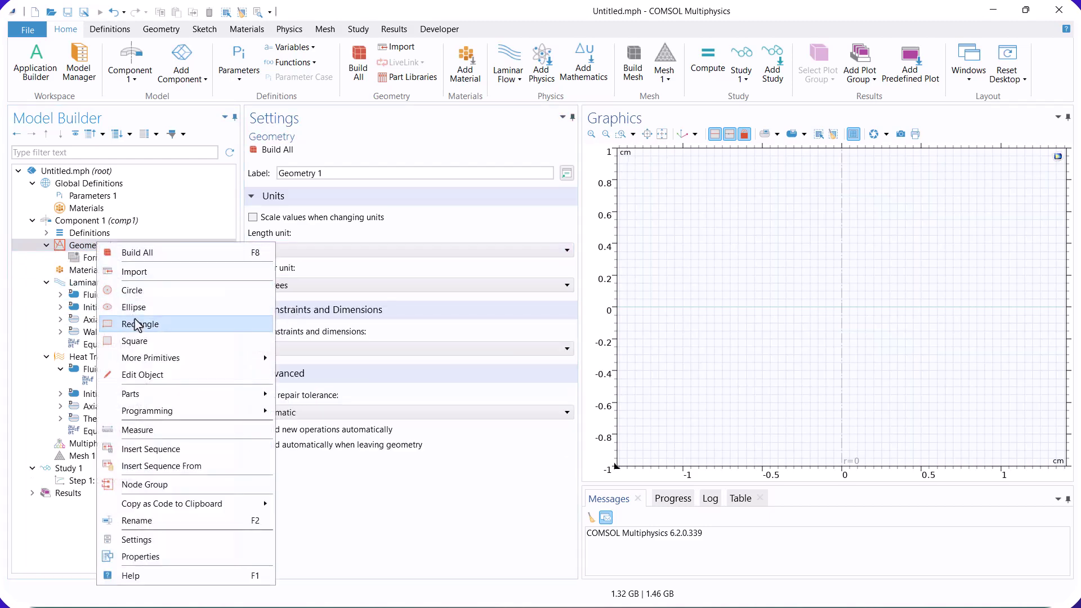
click(145, 324)
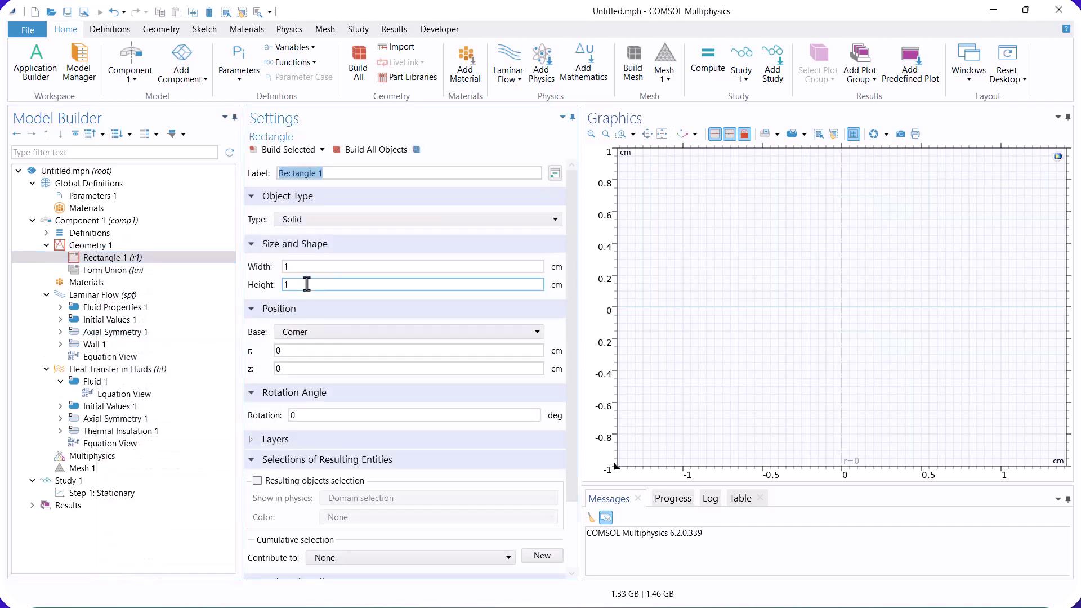
click(288, 284)
double_click(288, 284)
text(10)
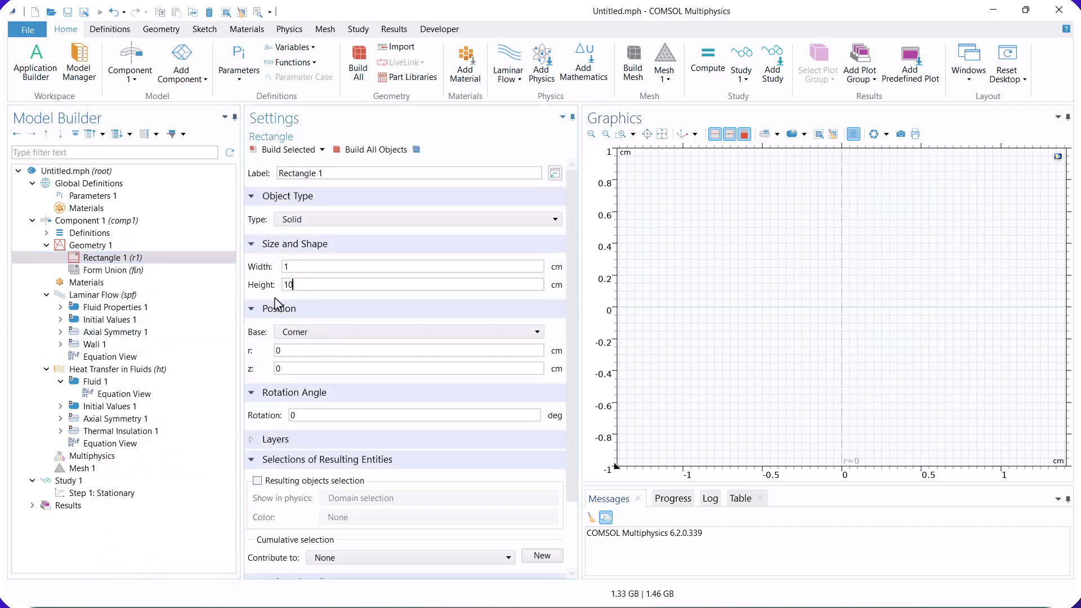
click(366, 150)
Step: Add Air from the Gases group of the Liquids and Gases library as the component's material
click(138, 284)
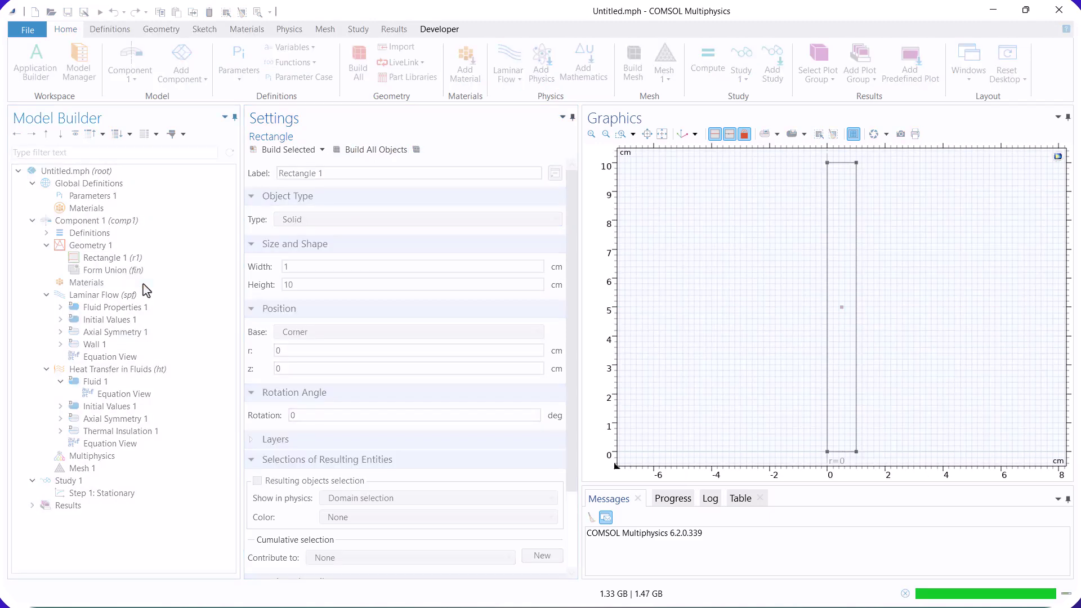
right_click(143, 284)
click(171, 297)
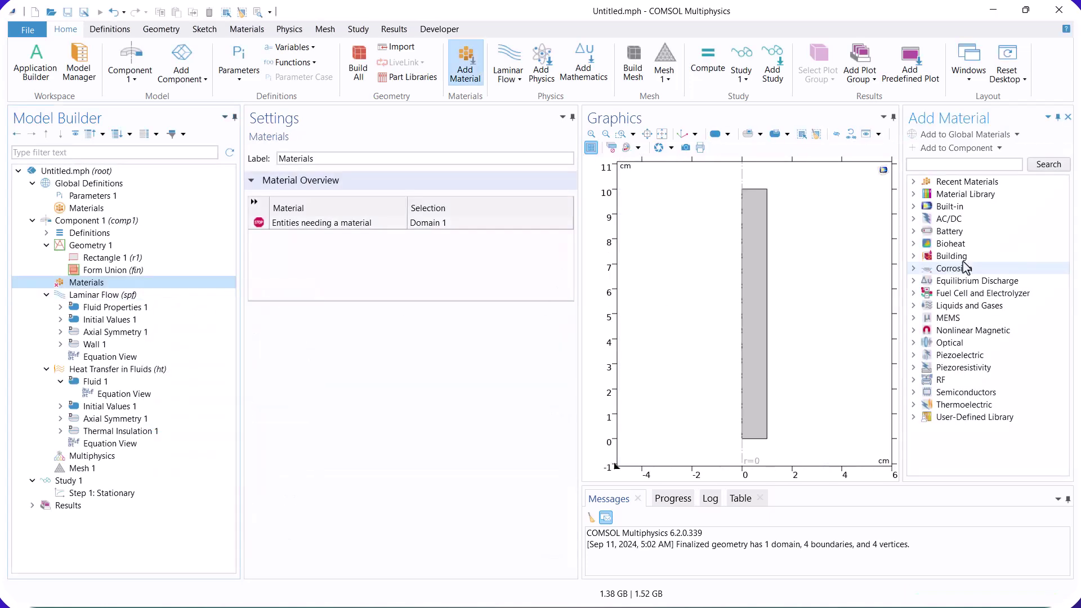
click(914, 305)
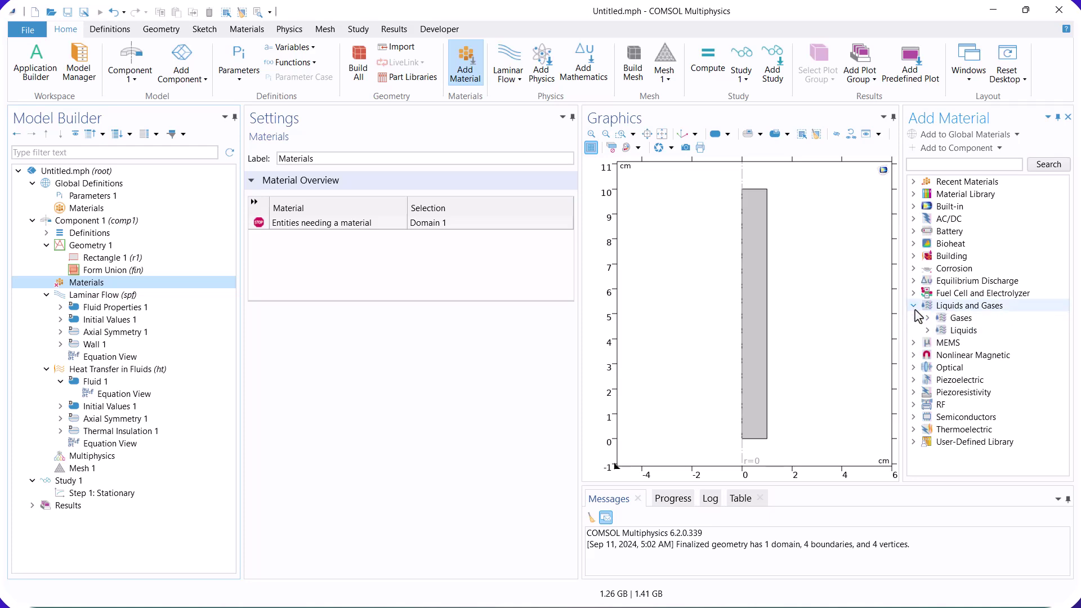
click(928, 319)
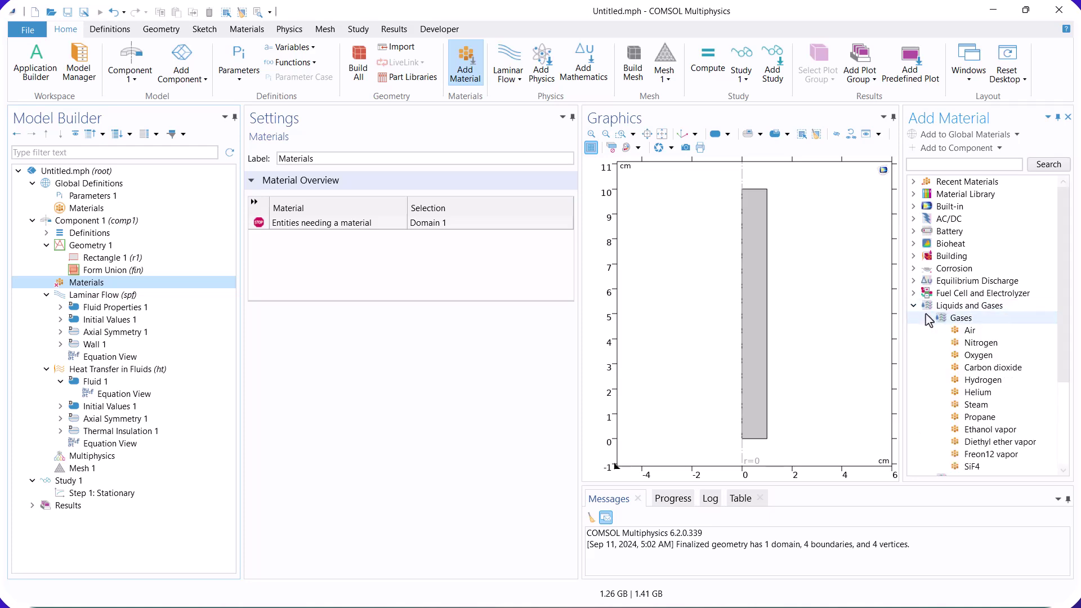
click(966, 331)
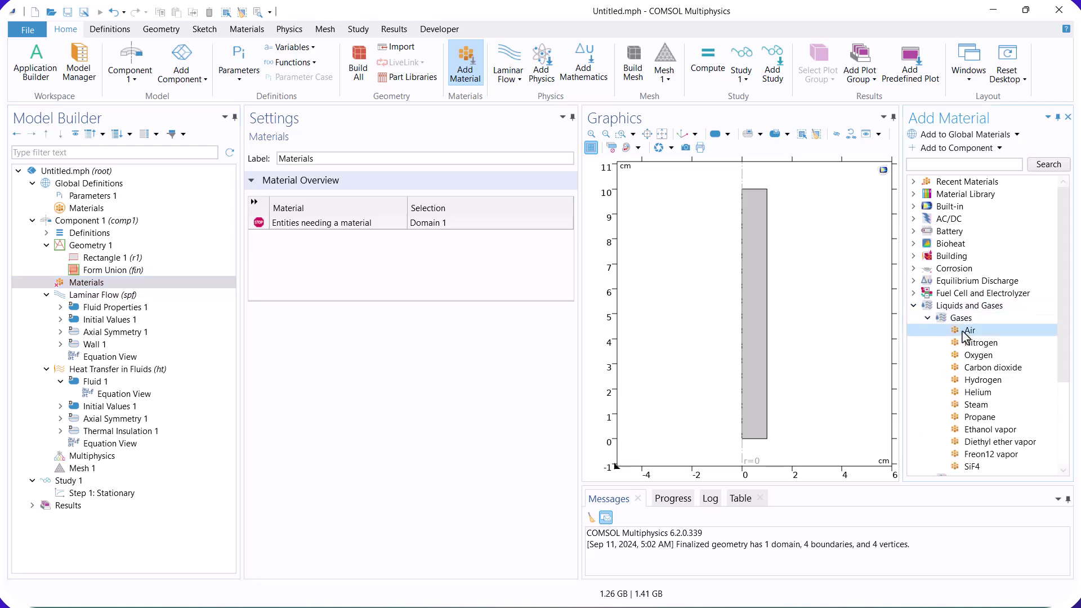
click(941, 148)
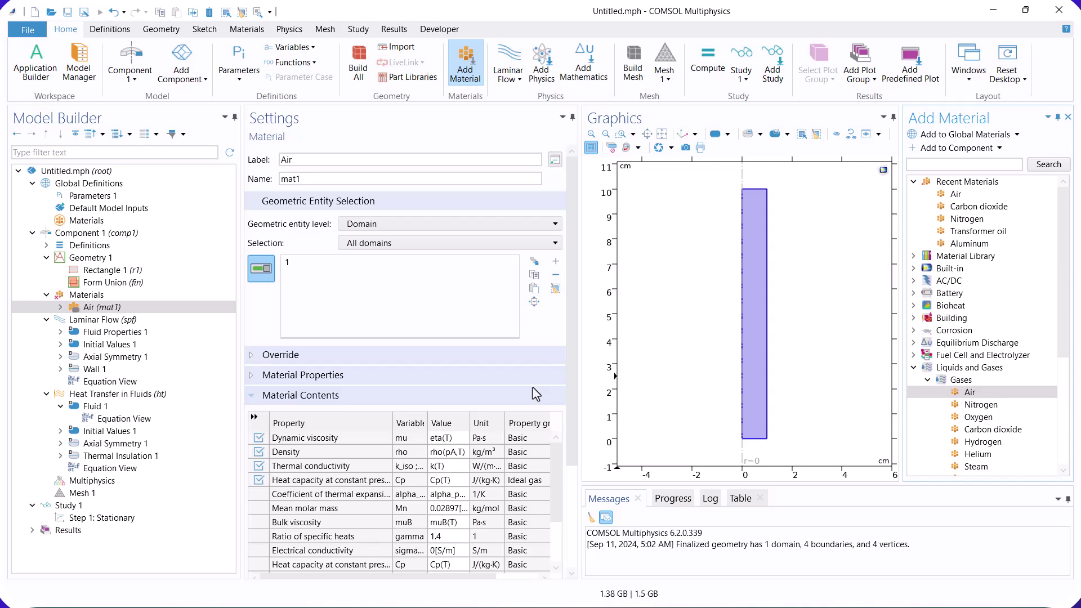
Step: Add an Inlet to Laminar Flow on the pipe's bottom boundary with normal inflow velocity ui
click(151, 319)
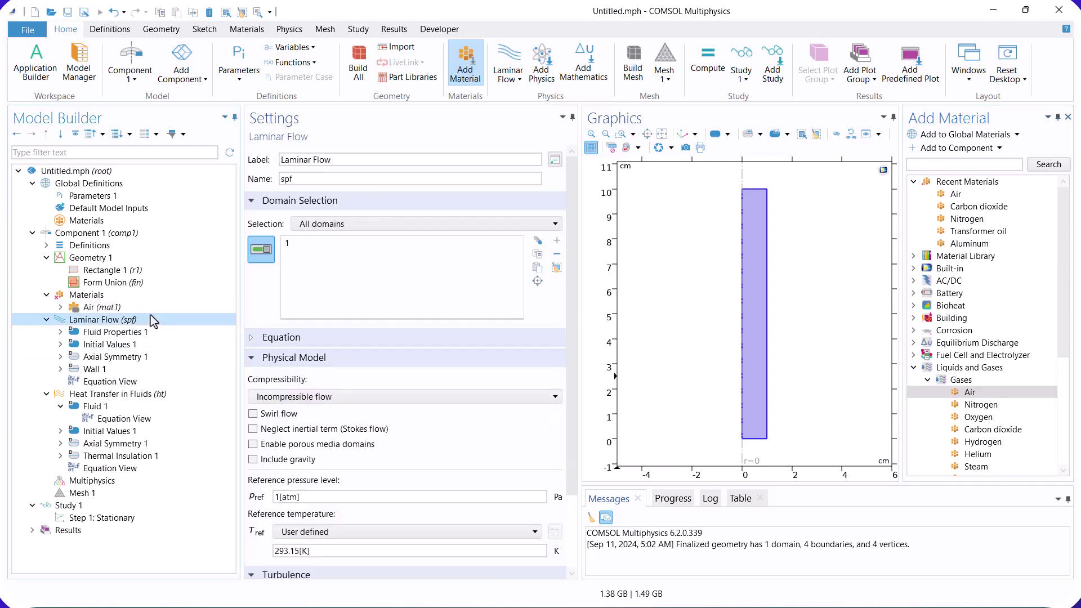
right_click(151, 320)
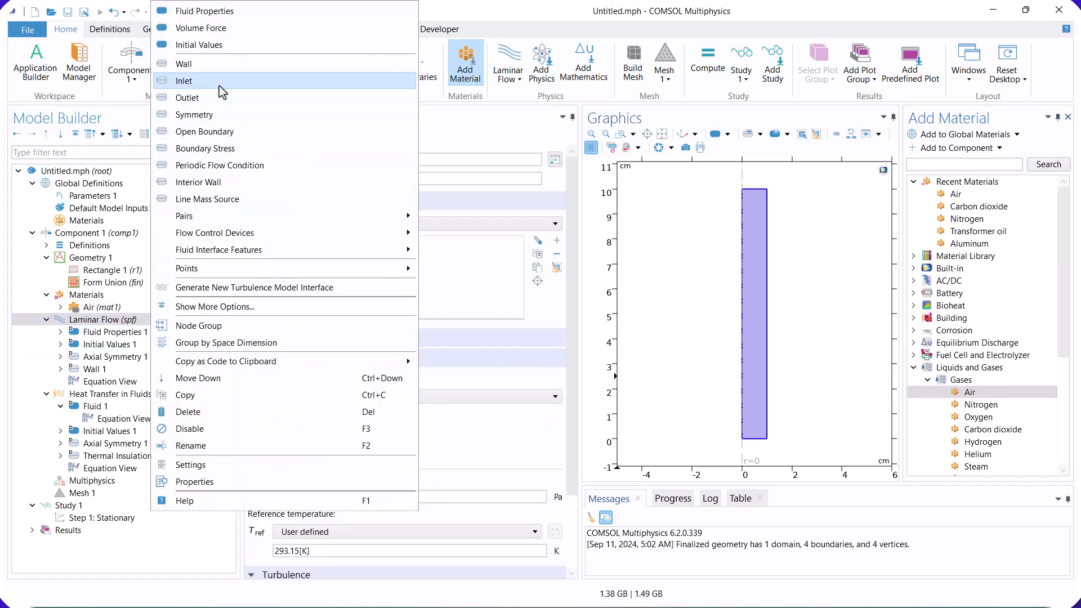
click(180, 80)
click(754, 439)
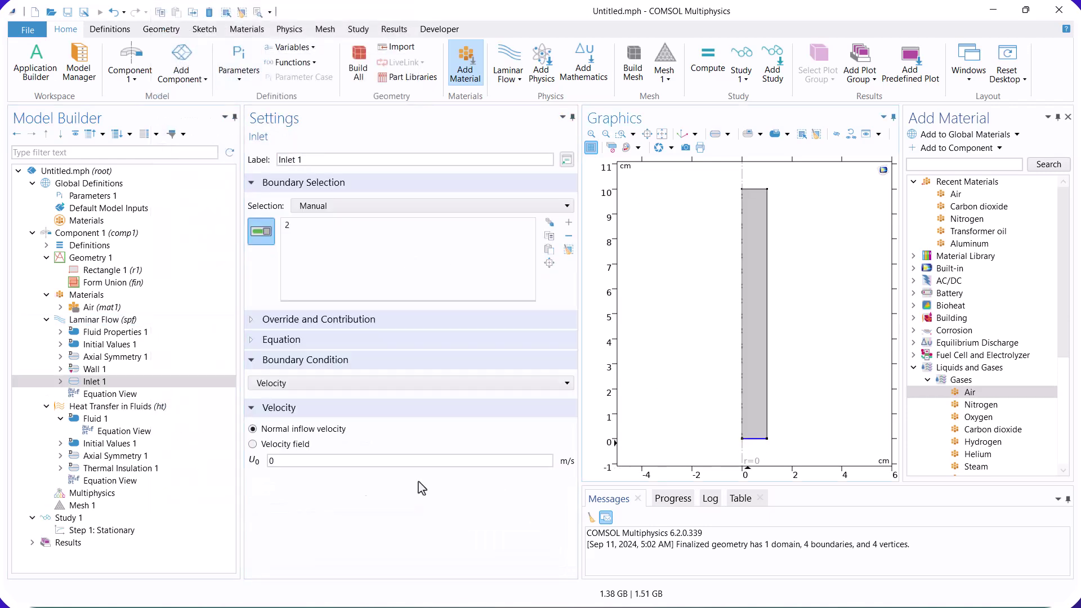
drag(288, 465, 261, 458)
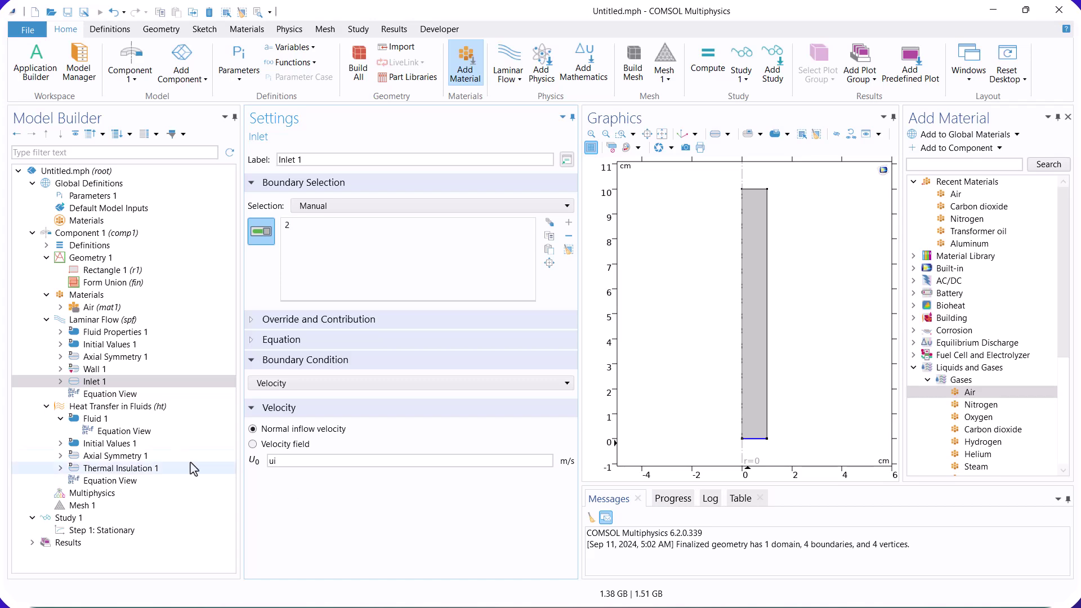
Step: Add an Outlet to Laminar Flow on the pipe's top boundary
click(90, 319)
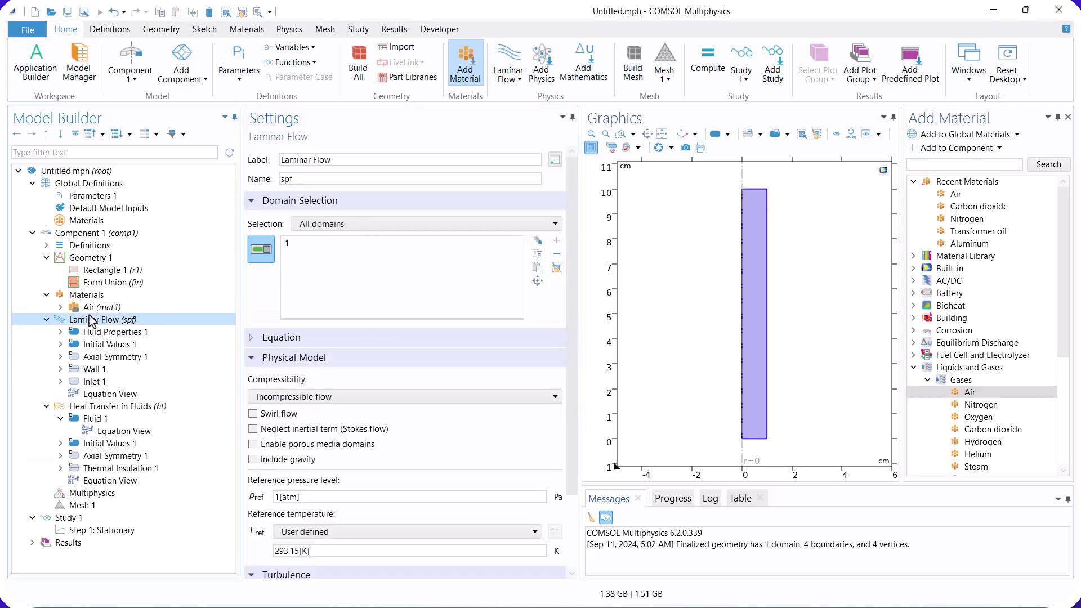
right_click(90, 319)
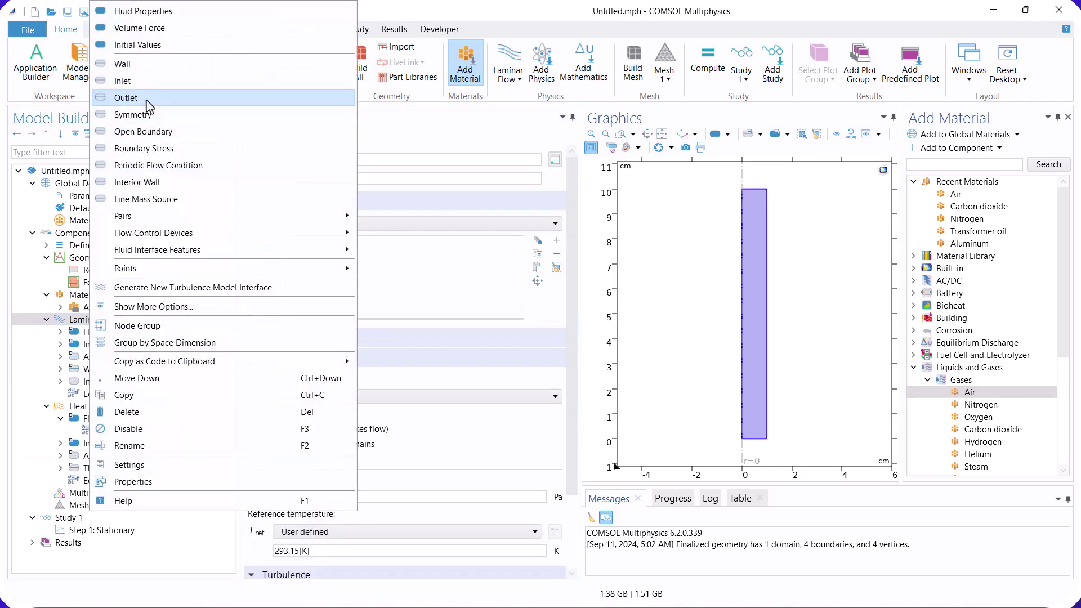
click(126, 97)
click(755, 190)
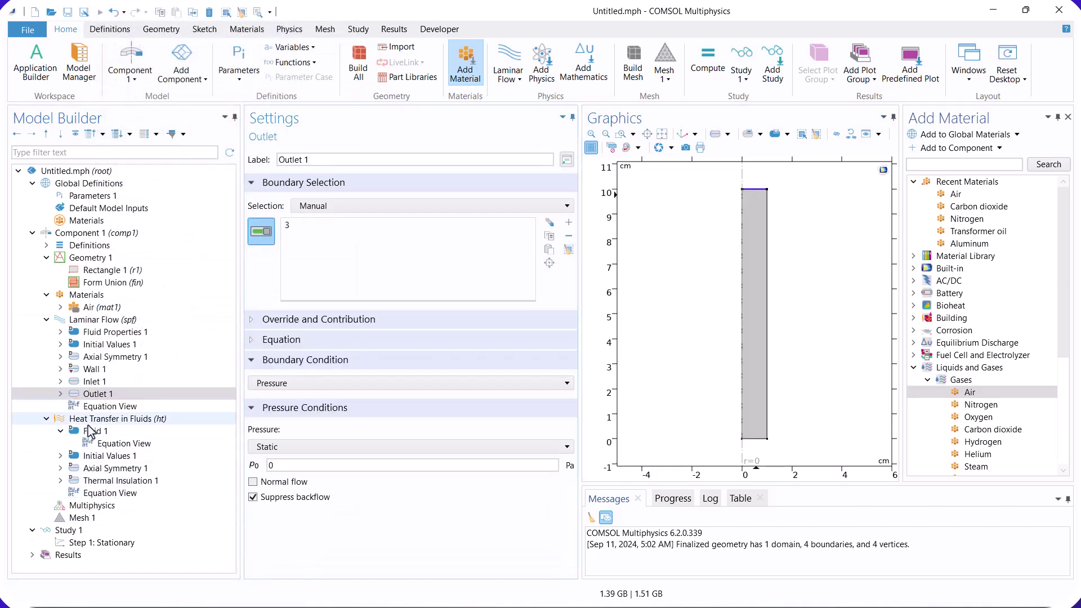
Step: Add a Temperature condition to Heat Transfer in Fluids on the bottom boundary and set it to Ti
click(95, 419)
right_click(98, 421)
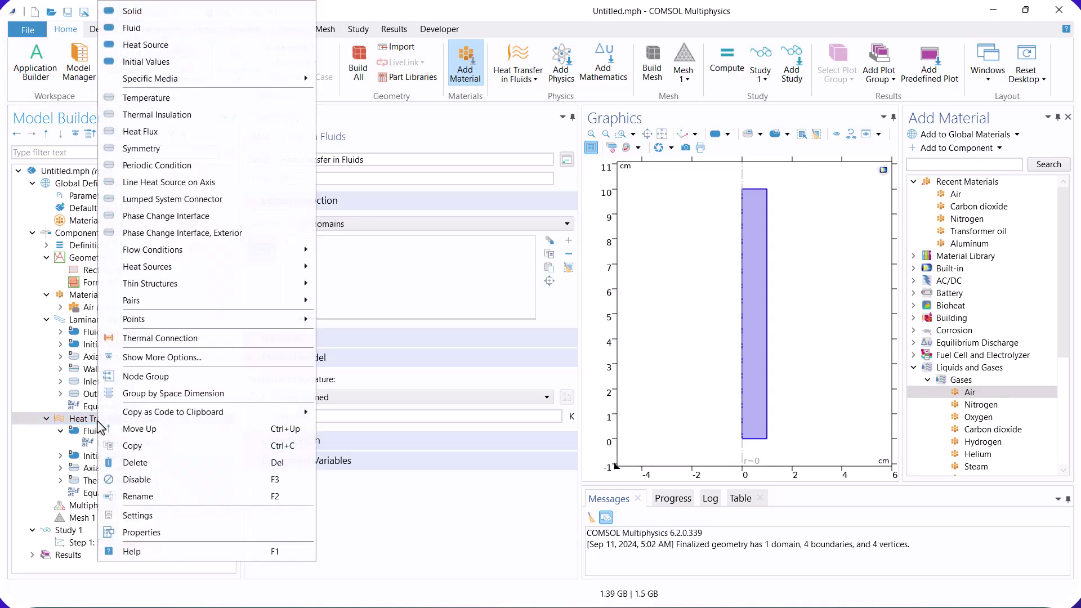
click(148, 98)
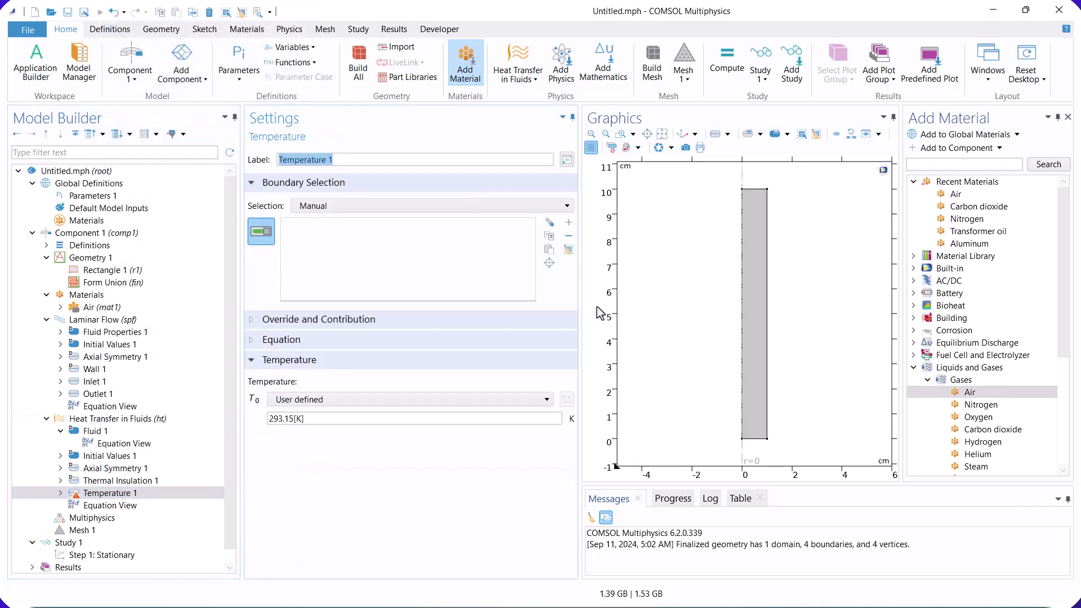
click(757, 439)
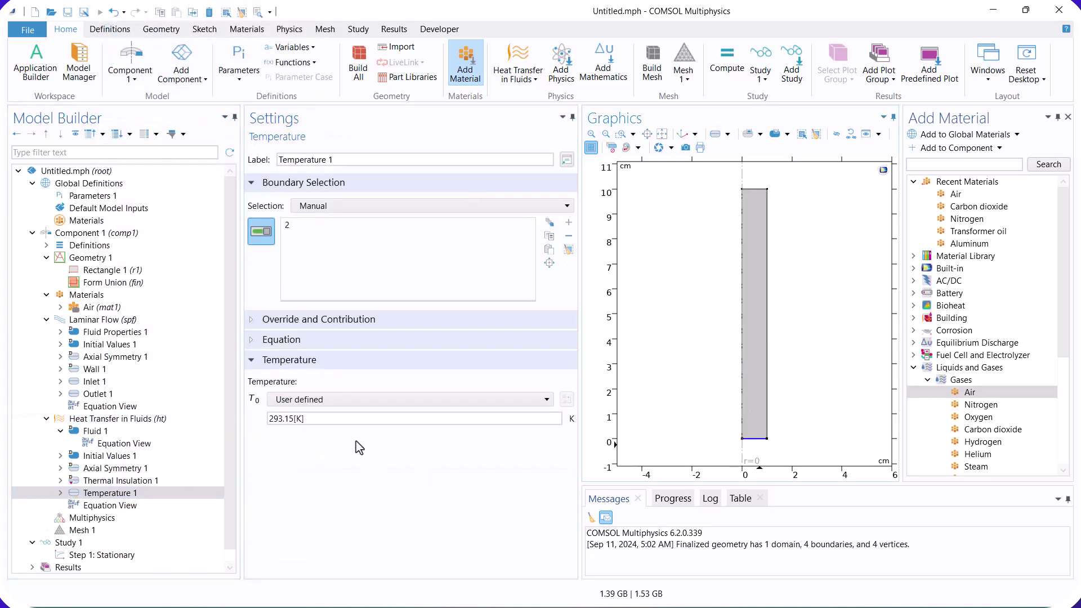
drag(325, 419, 261, 420)
text(Ti)
Step: Add a second Temperature condition to Heat Transfer in Fluids on the outer wall (boundary 4) and enter the wall temperature
click(79, 419)
right_click(79, 421)
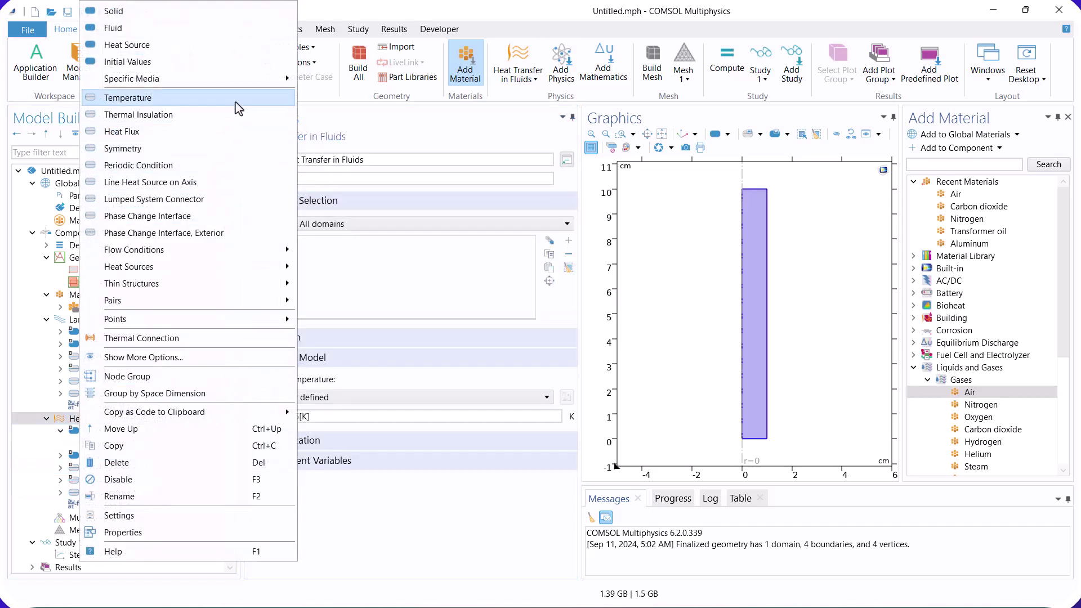
click(370, 181)
click(767, 325)
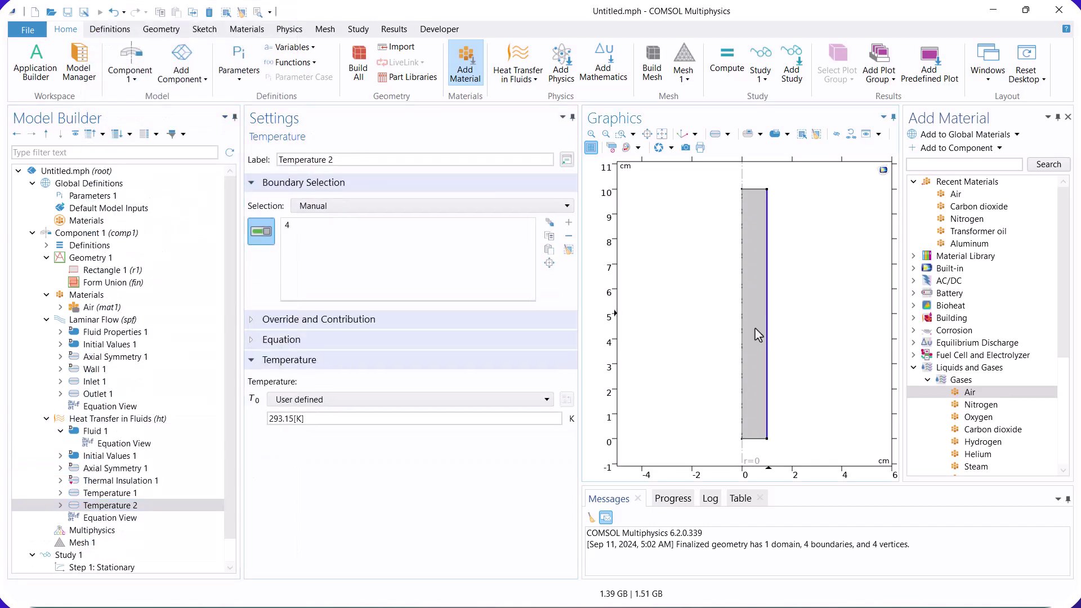
drag(307, 419, 268, 419)
Step: Set the heat convection velocity field of Fluid 1 to Velocity field (spf)
click(61, 431)
click(103, 432)
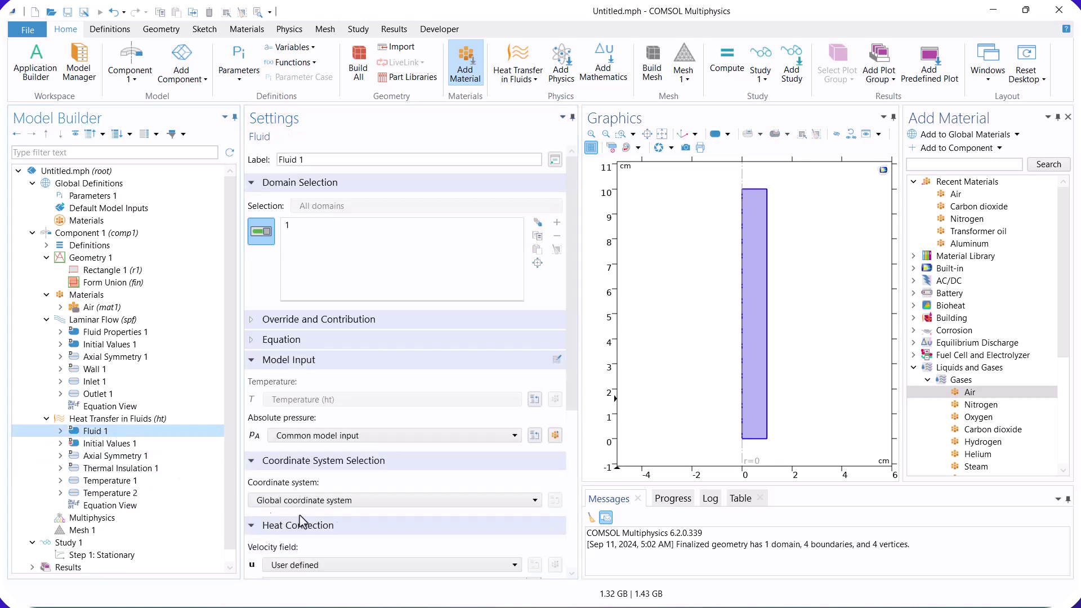
scroll(573, 393, down, 3)
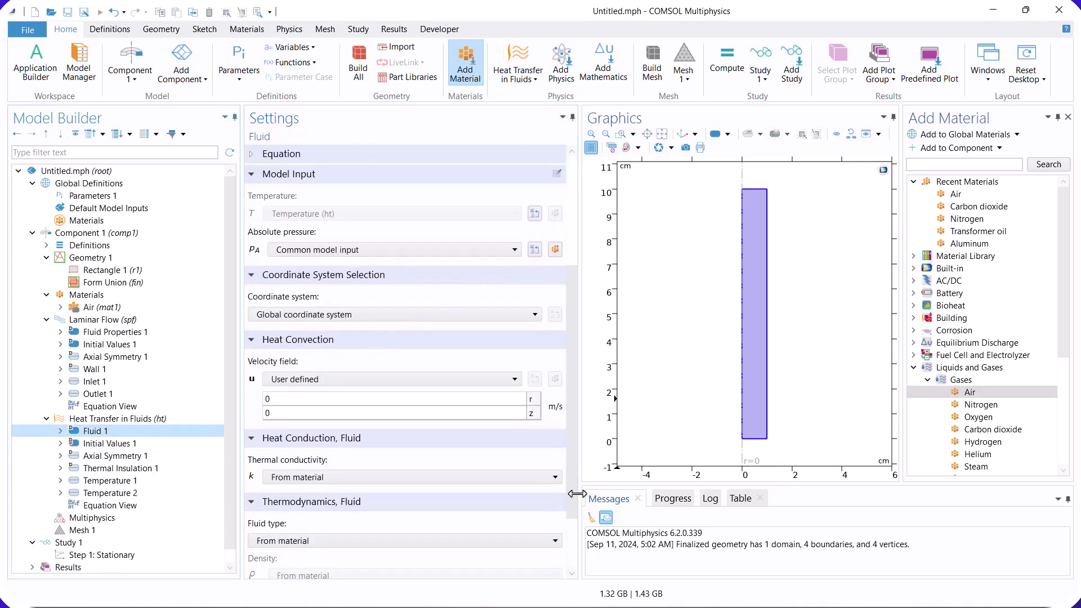
click(461, 379)
click(393, 393)
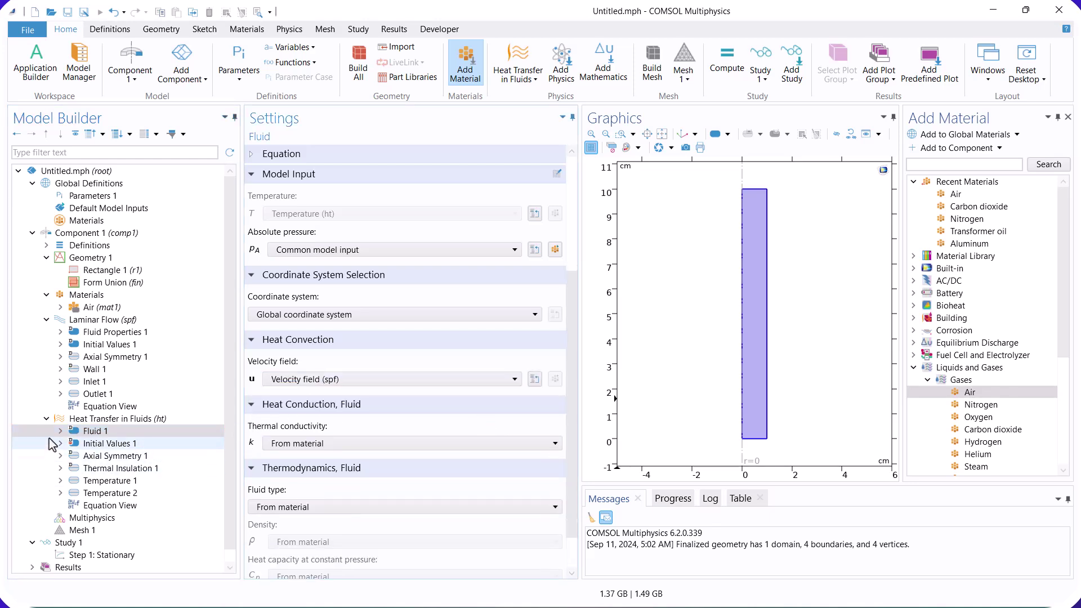
click(47, 418)
Step: Add a Mapped operation to Mesh 1 with two Distribution nodes under it
click(94, 444)
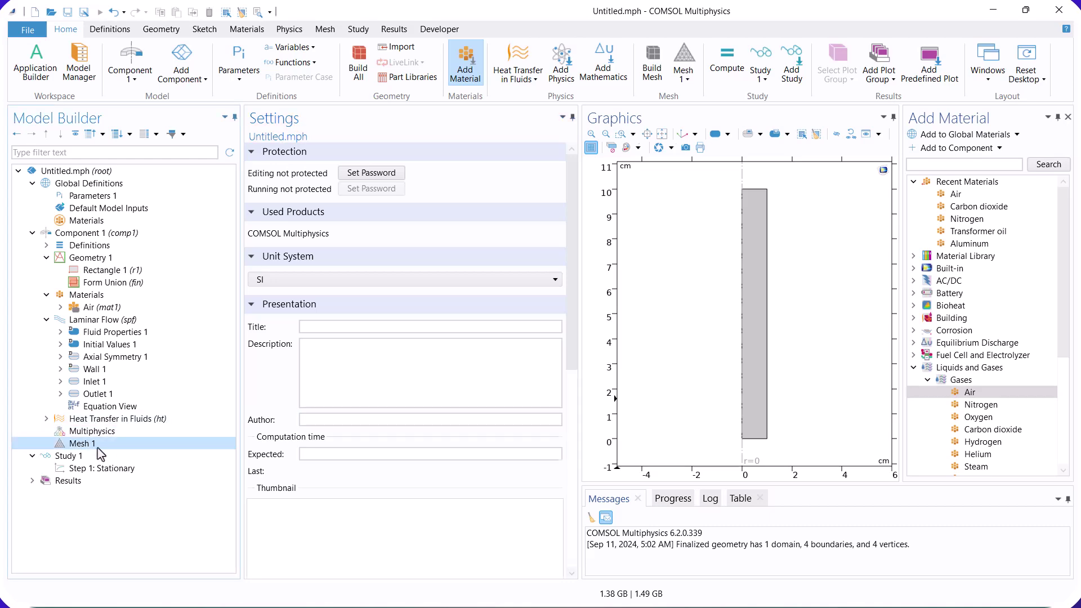
right_click(105, 444)
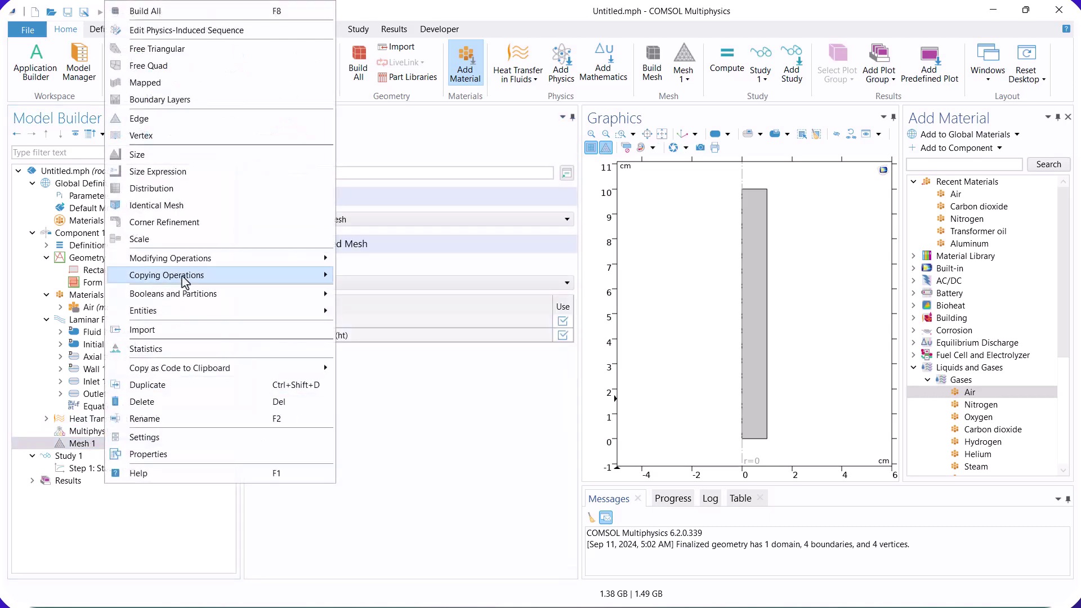
click(227, 85)
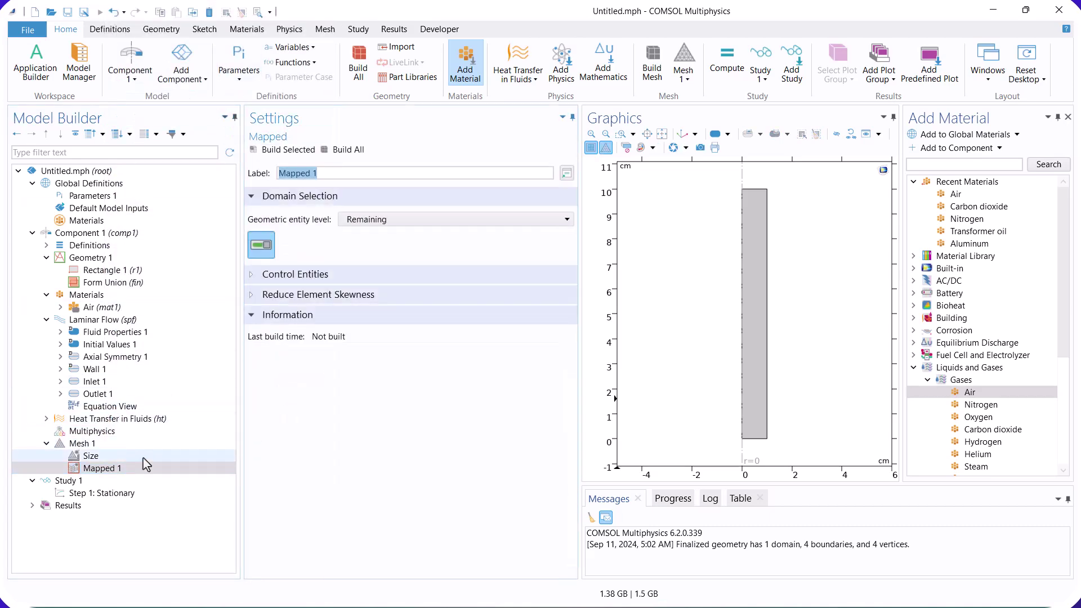
right_click(144, 468)
click(206, 291)
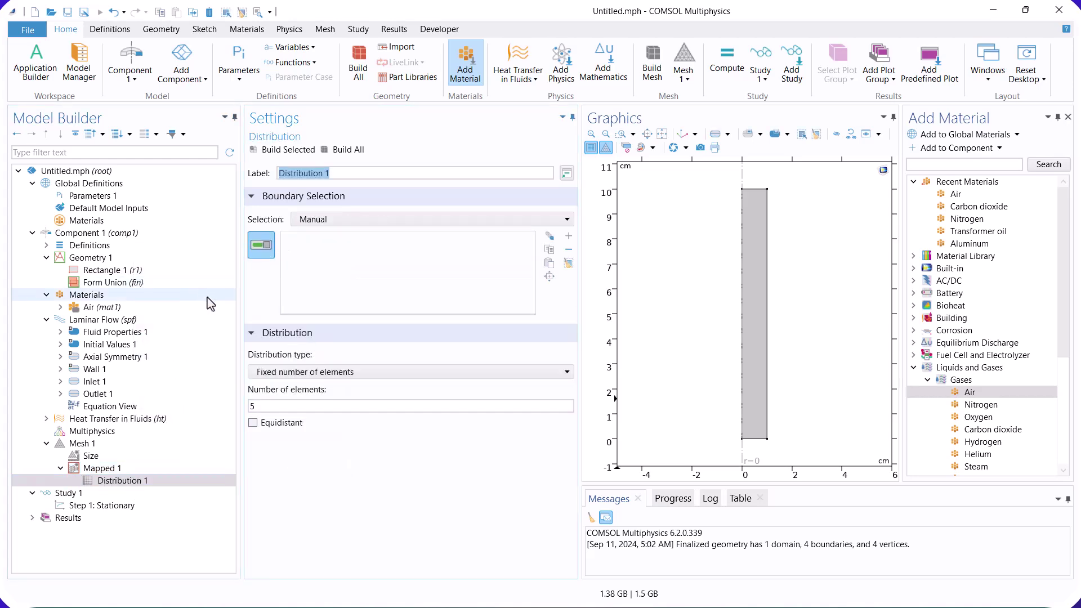
click(113, 468)
right_click(115, 468)
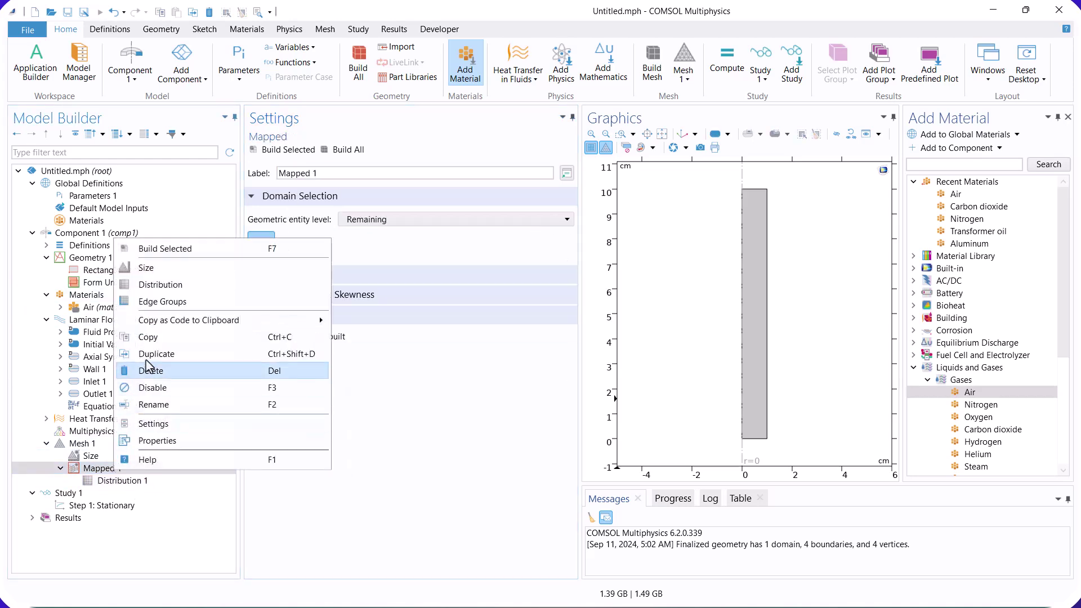
click(152, 284)
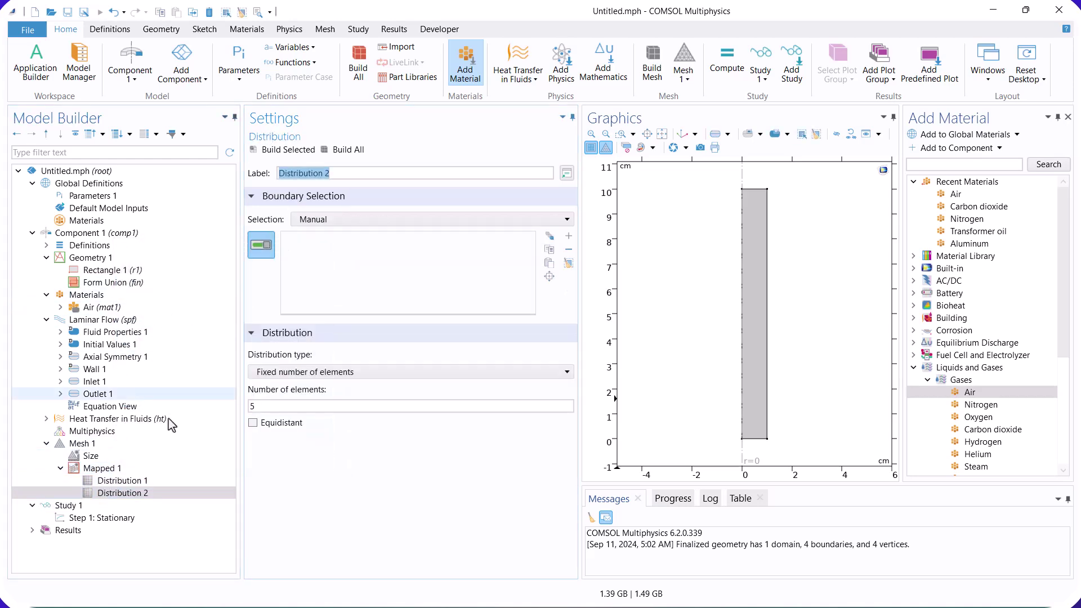
Step: Assign Distribution 1 to the outer wall boundary with 200 elements
click(143, 481)
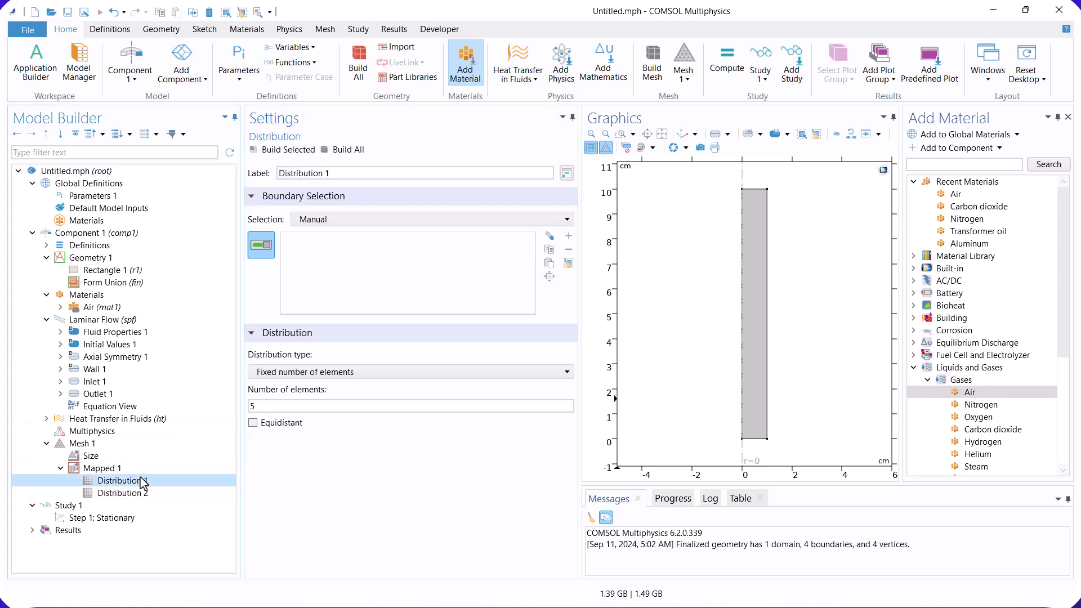
click(769, 378)
double_click(265, 406)
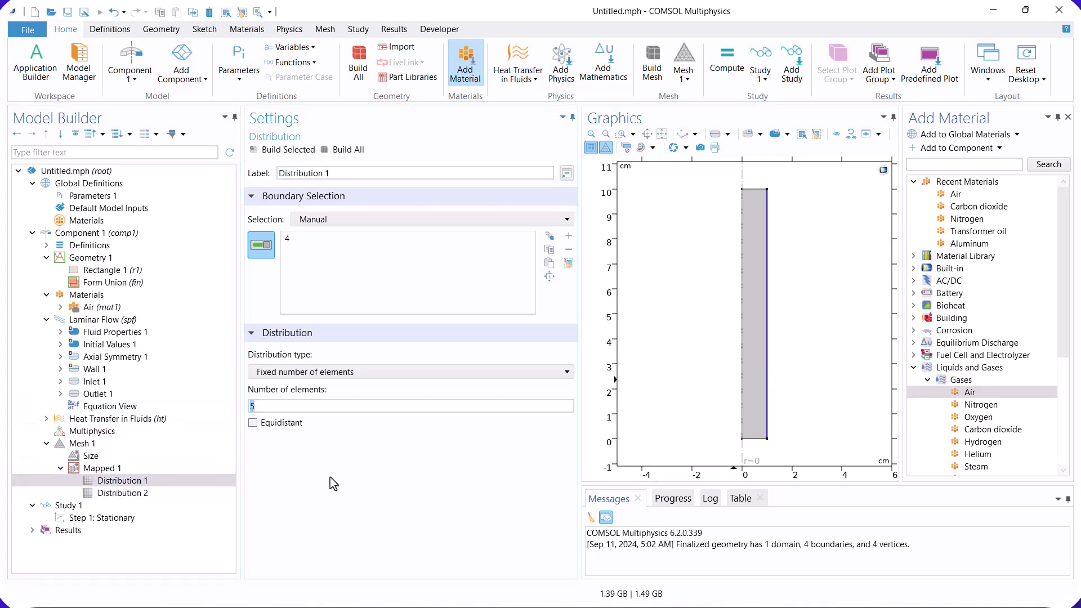
text(200)
Step: Assign Distribution 2 to the top boundary with 15 elements and build the whole mesh
click(122, 493)
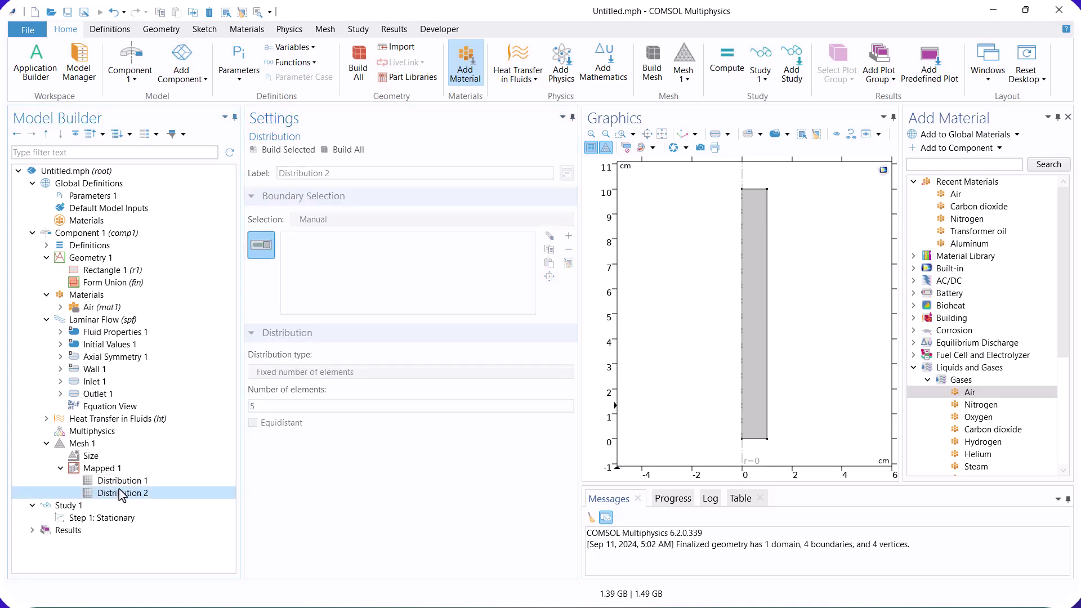
click(753, 191)
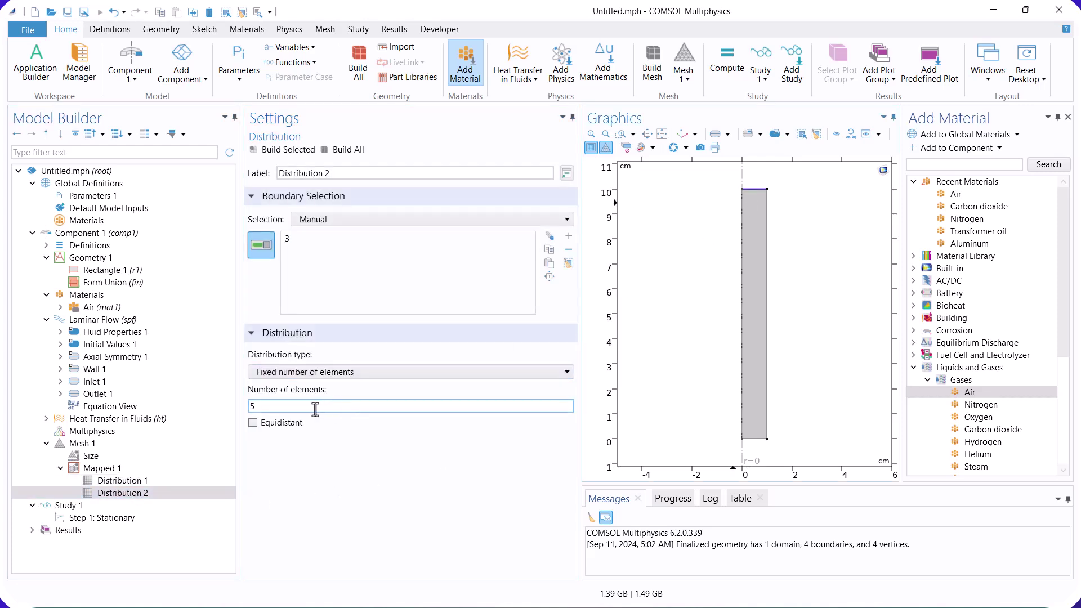
double_click(252, 407)
text(15)
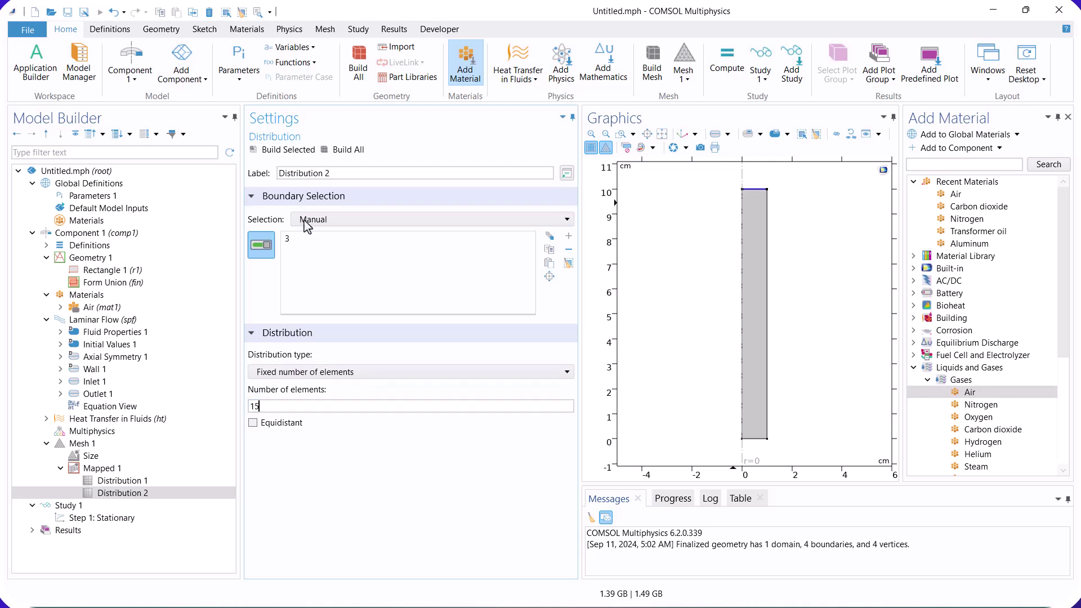
click(337, 151)
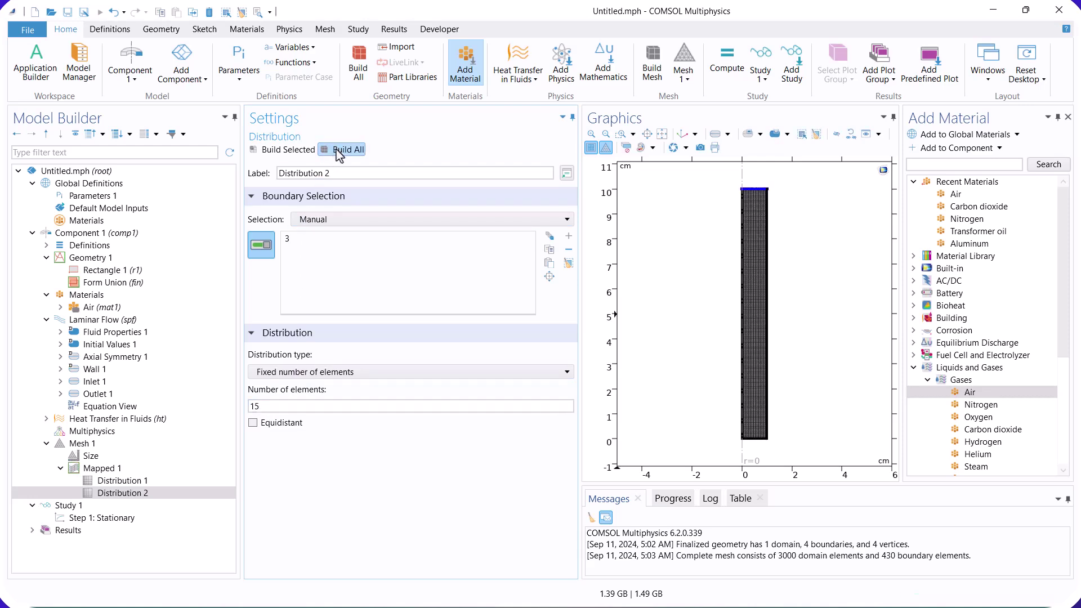
Step: Add Boundary Layers to Mesh 1 along the outer wall with the default layer settings, rebuild the mesh and inspect it near the wall
click(620, 136)
drag(736, 174, 801, 220)
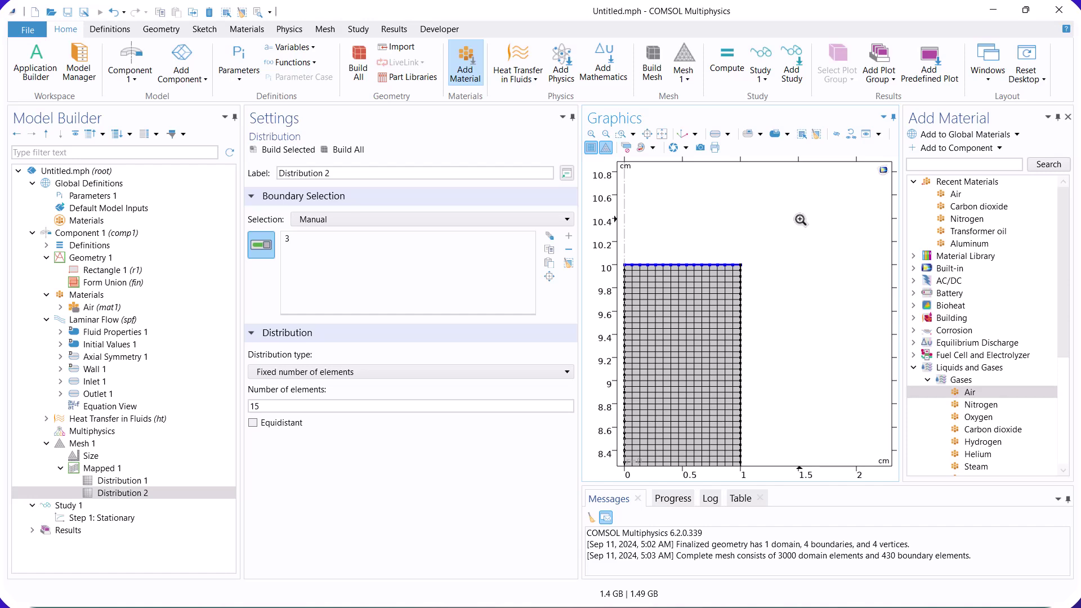
click(78, 444)
right_click(78, 442)
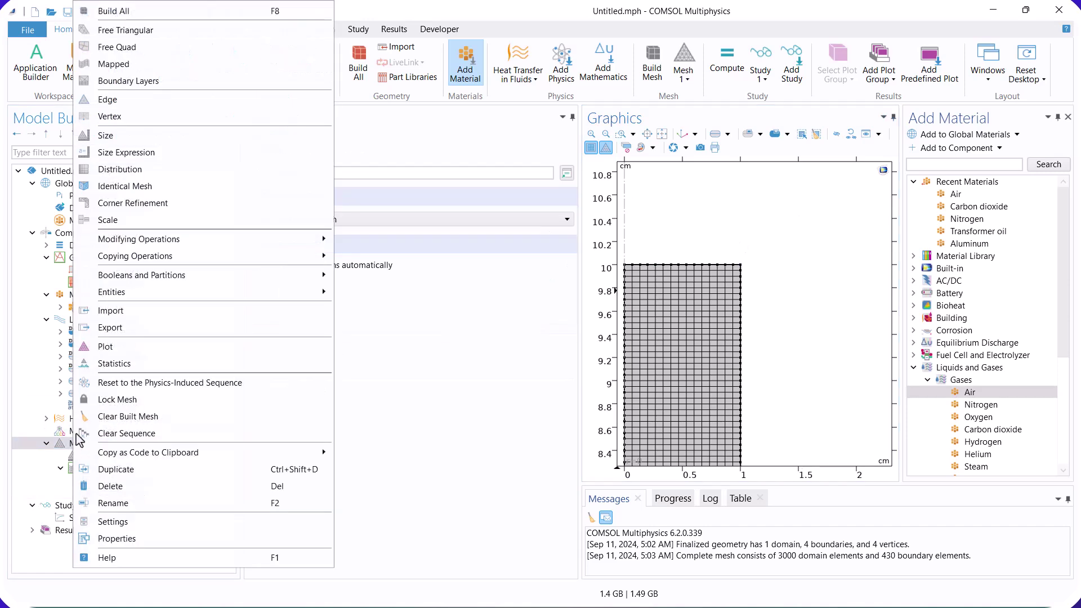
click(172, 82)
click(169, 517)
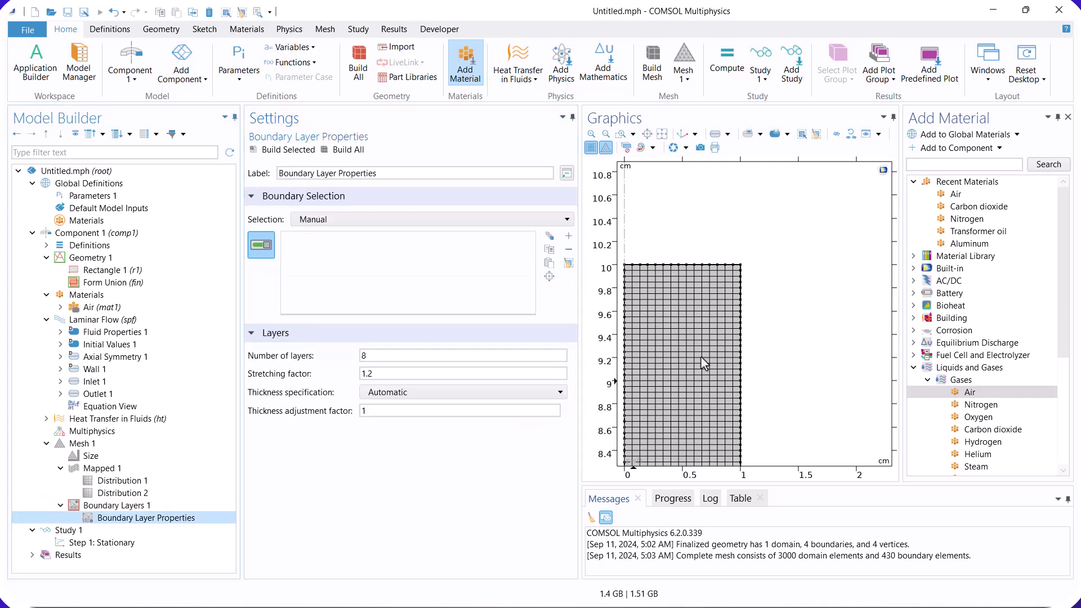
click(743, 346)
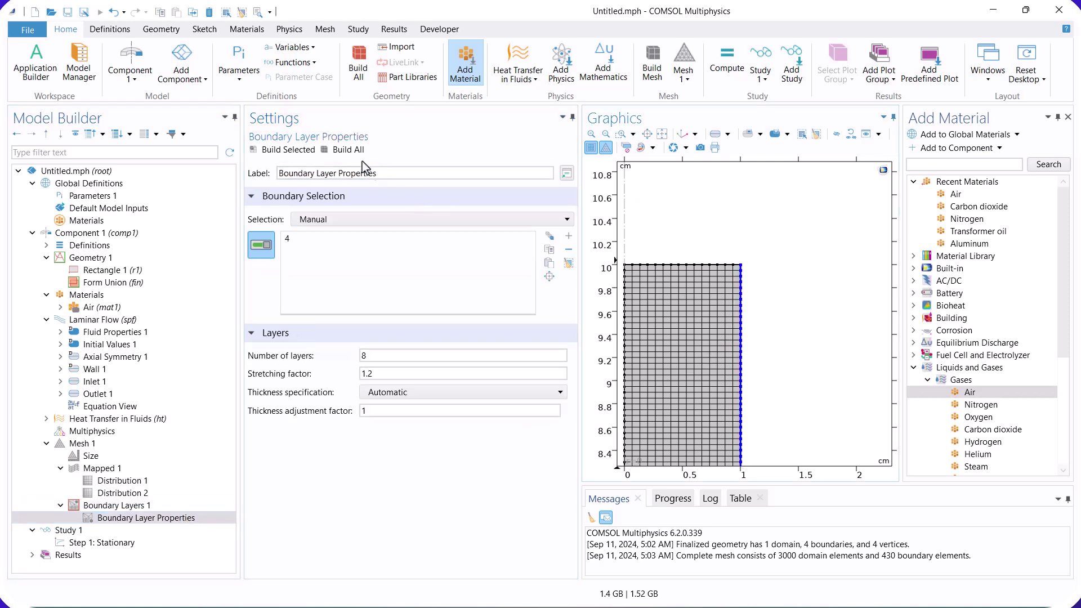
click(347, 149)
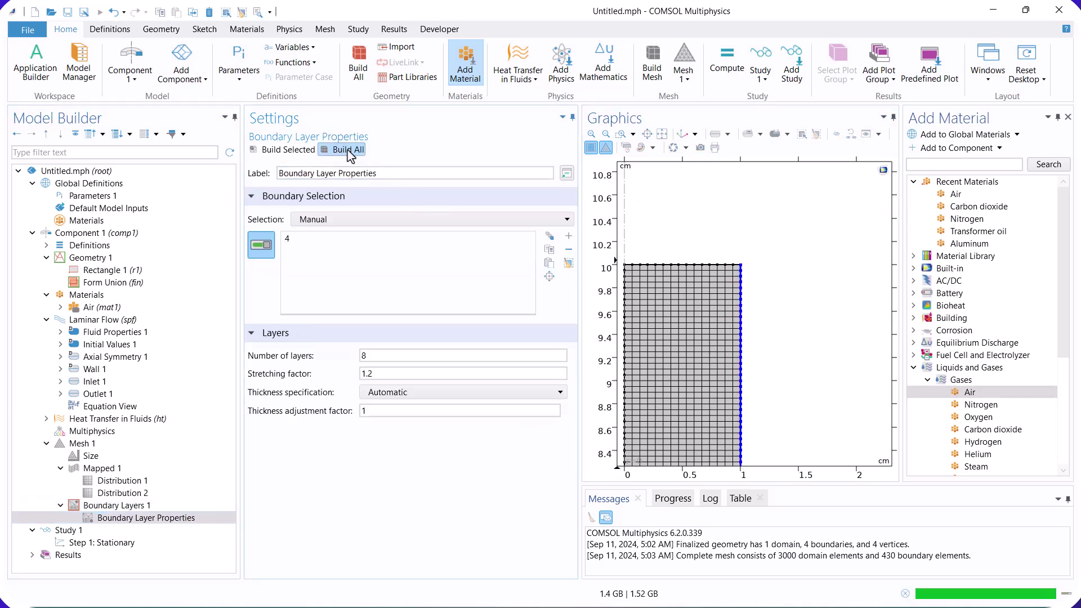
click(661, 134)
click(621, 134)
drag(724, 213, 812, 284)
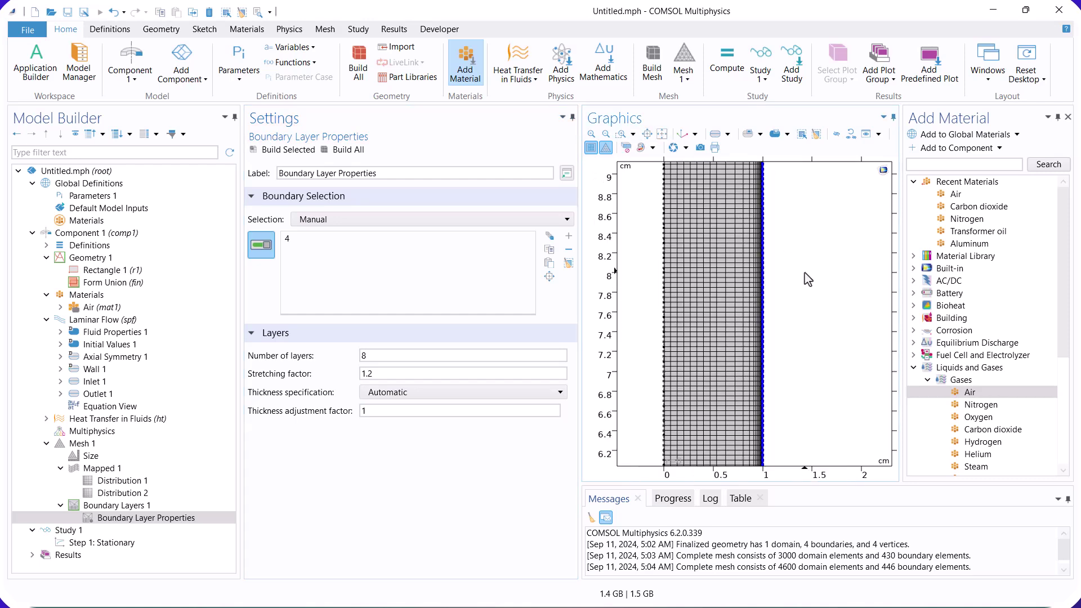
Step: Compute the Stationary step of Study 1
click(60, 468)
click(46, 443)
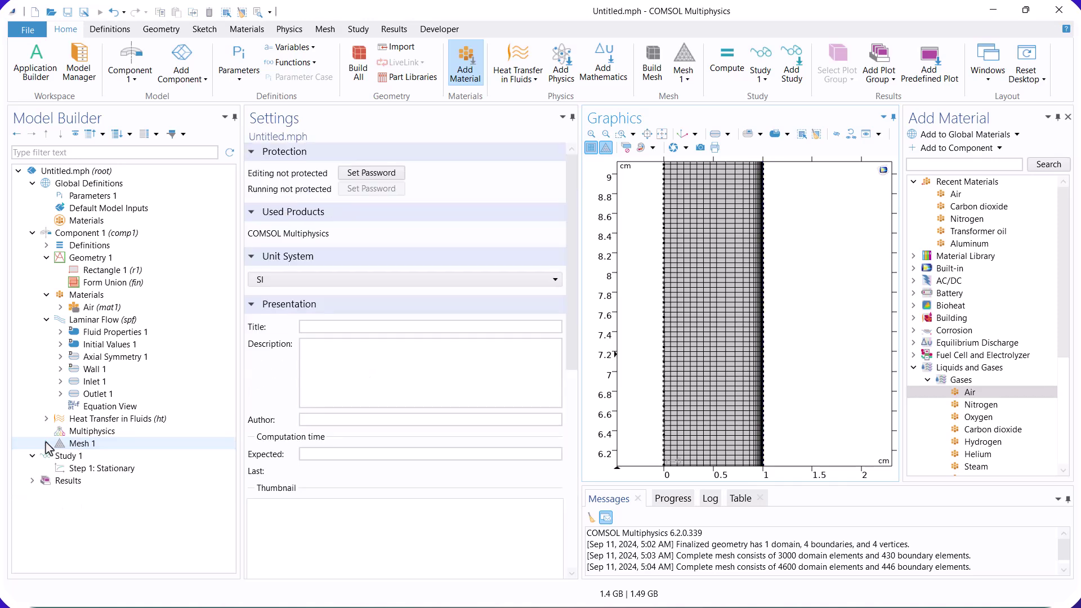
click(99, 469)
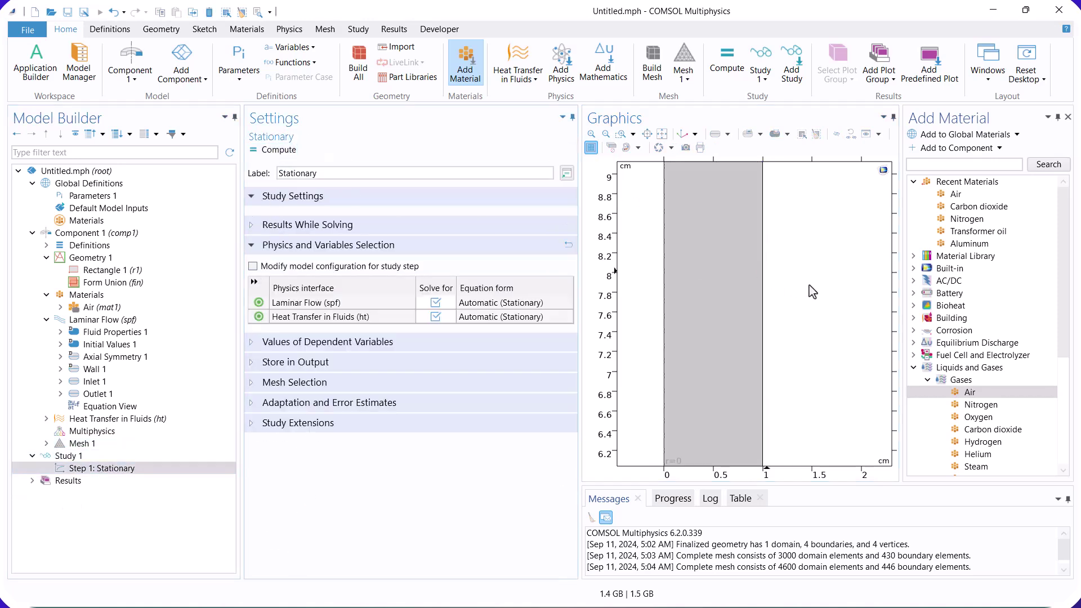
key(F8)
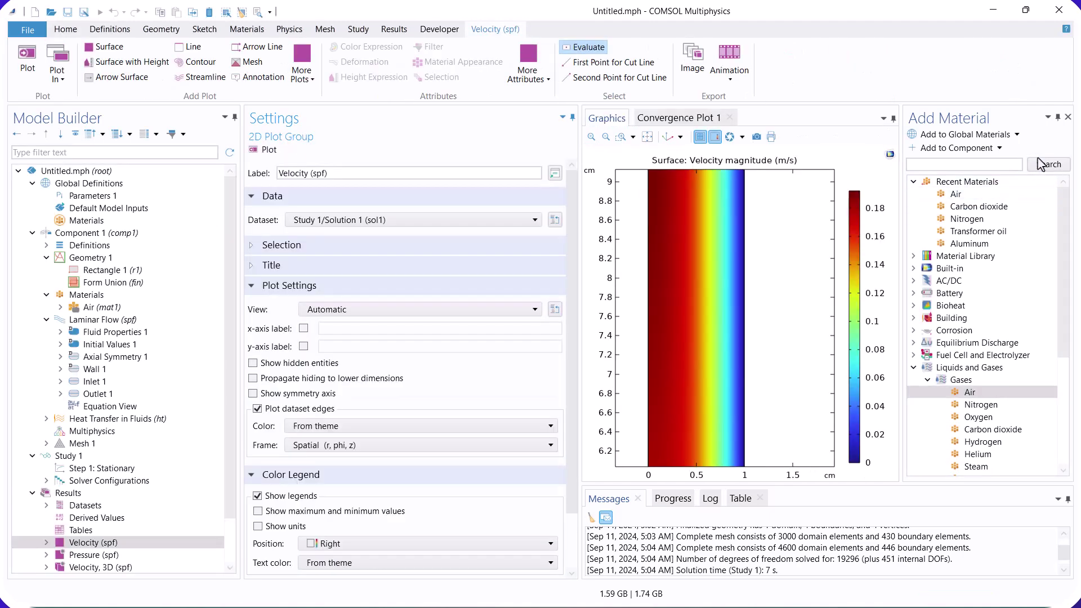
Step: Close the Add Material window, fit the velocity plot to its extents, and examine the pressure, 3D velocity and temperature plots
click(1069, 117)
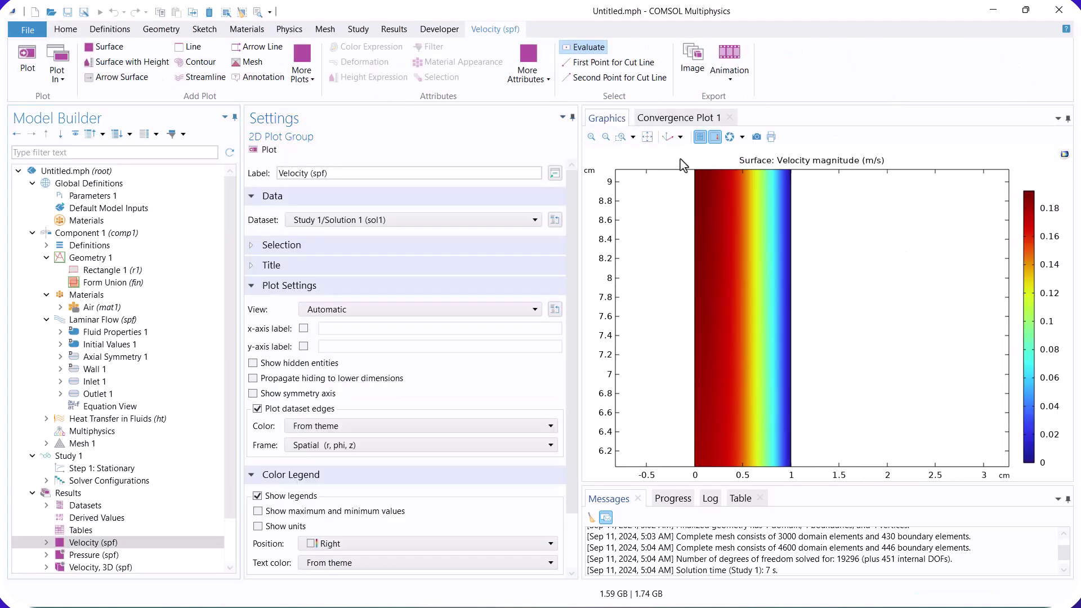
click(647, 136)
scroll(113, 496, down, 2)
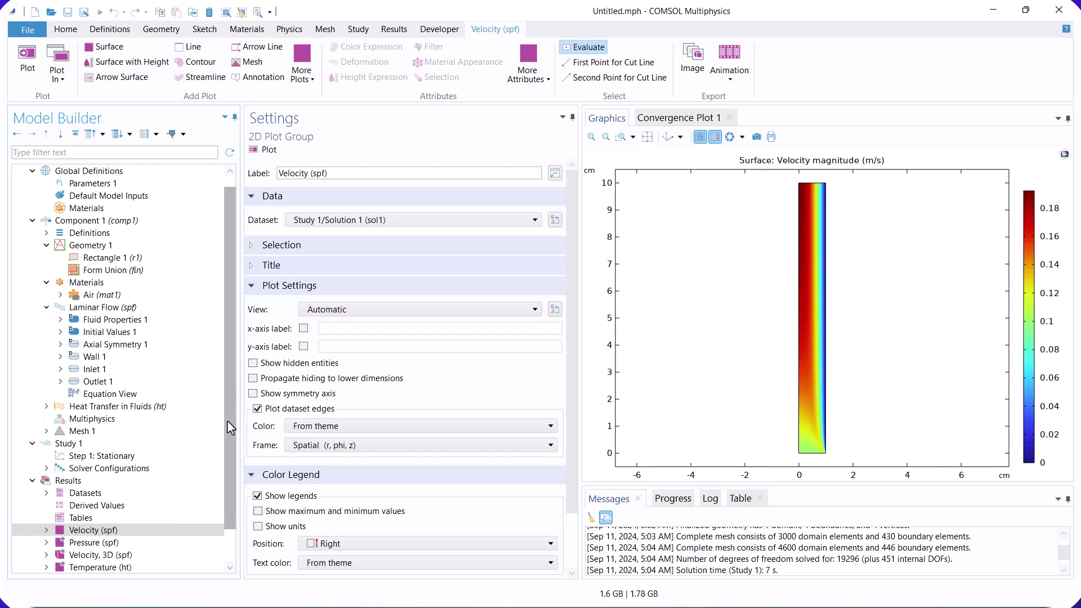
click(88, 506)
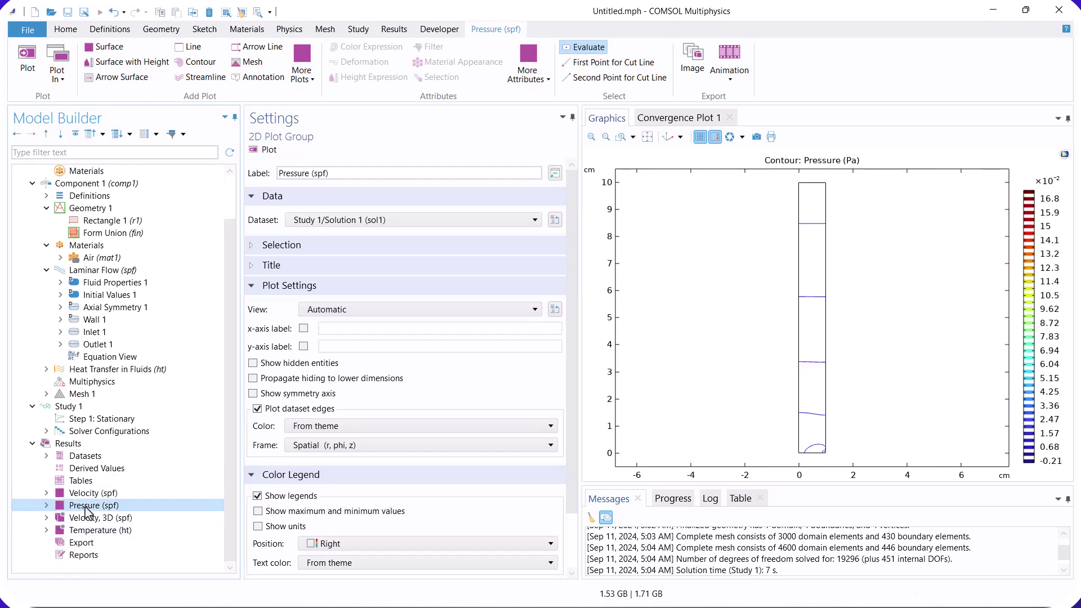
click(91, 516)
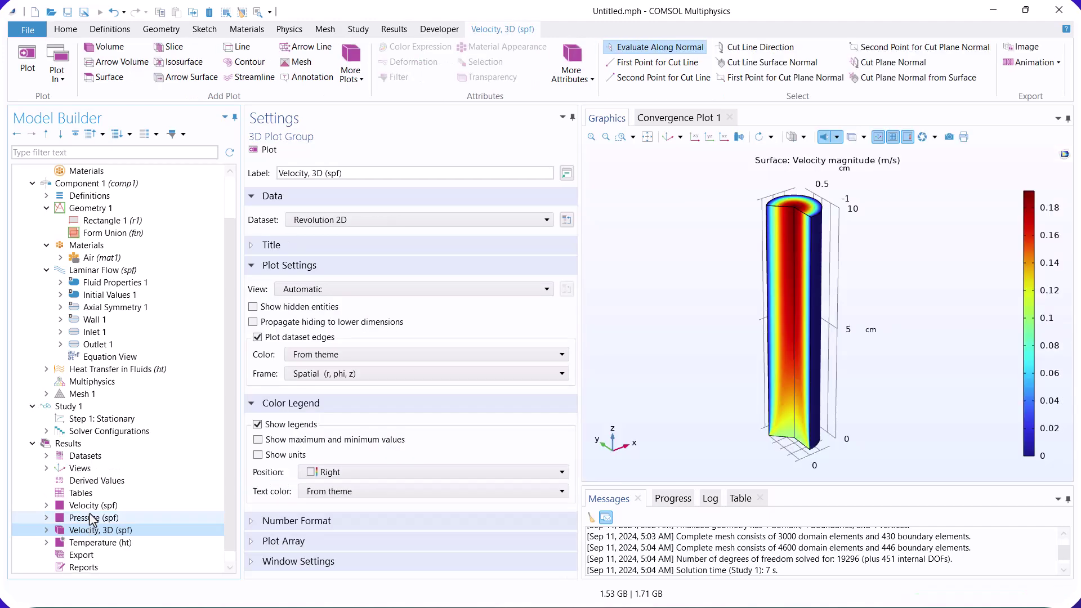
click(111, 544)
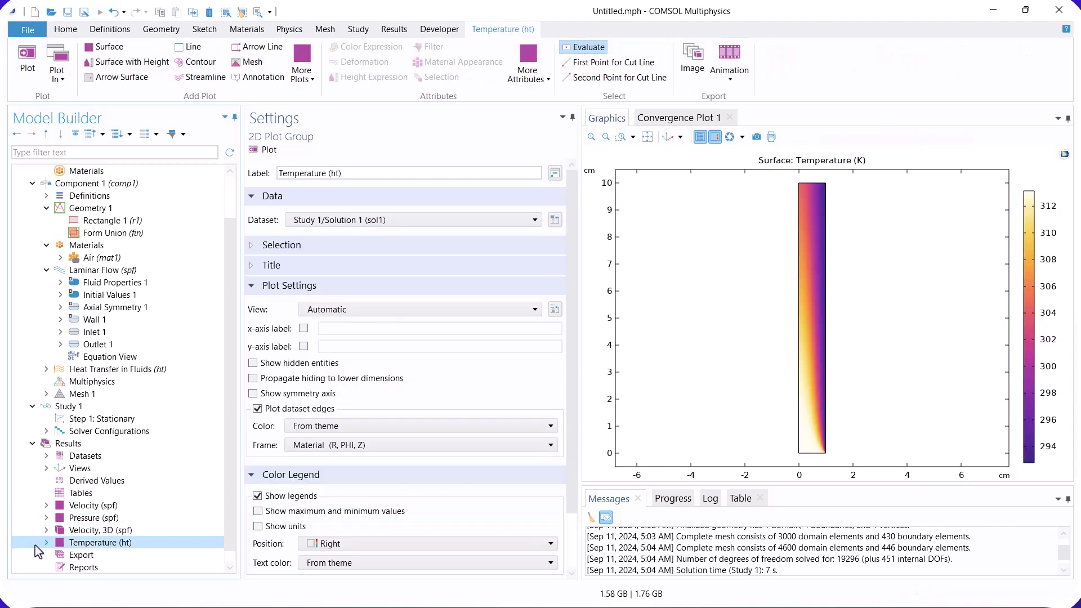
Step: Set the unit of Surface 1 in the Temperature (ht) plot group to degC and replot it
click(46, 543)
click(90, 555)
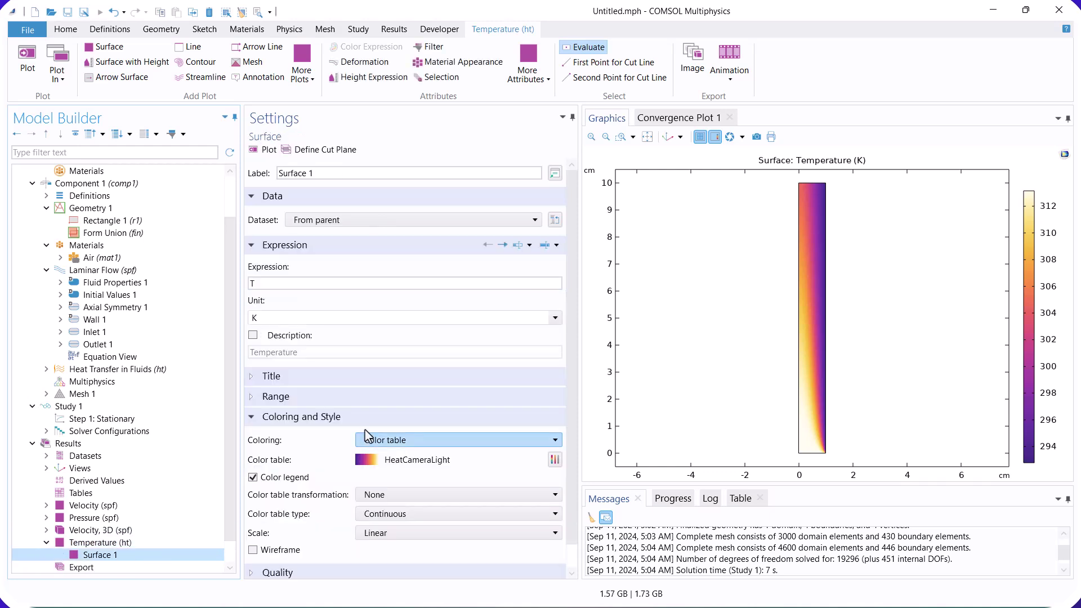
click(555, 318)
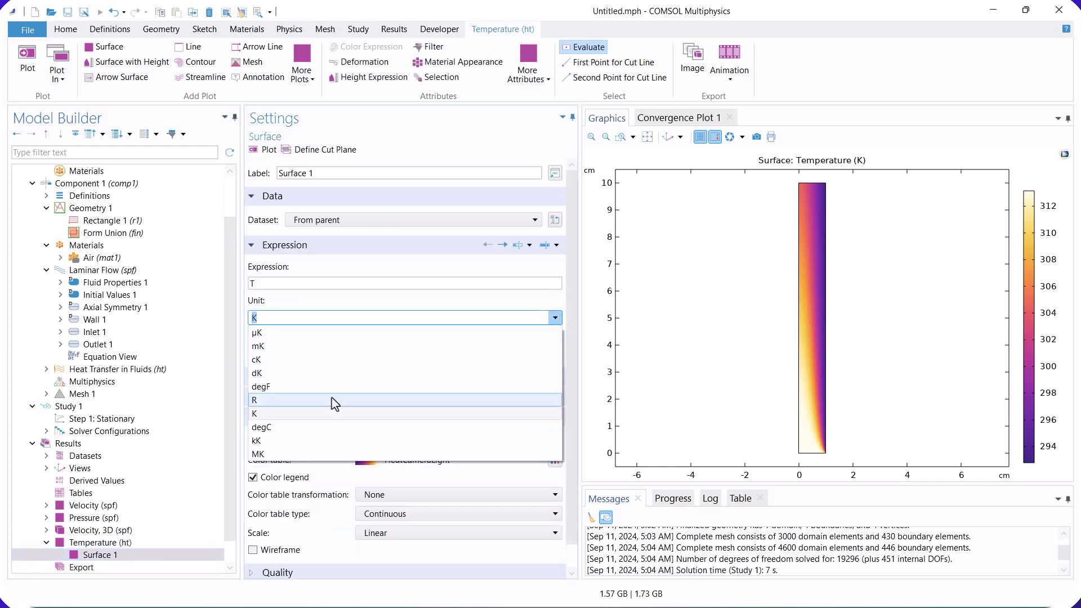
click(317, 427)
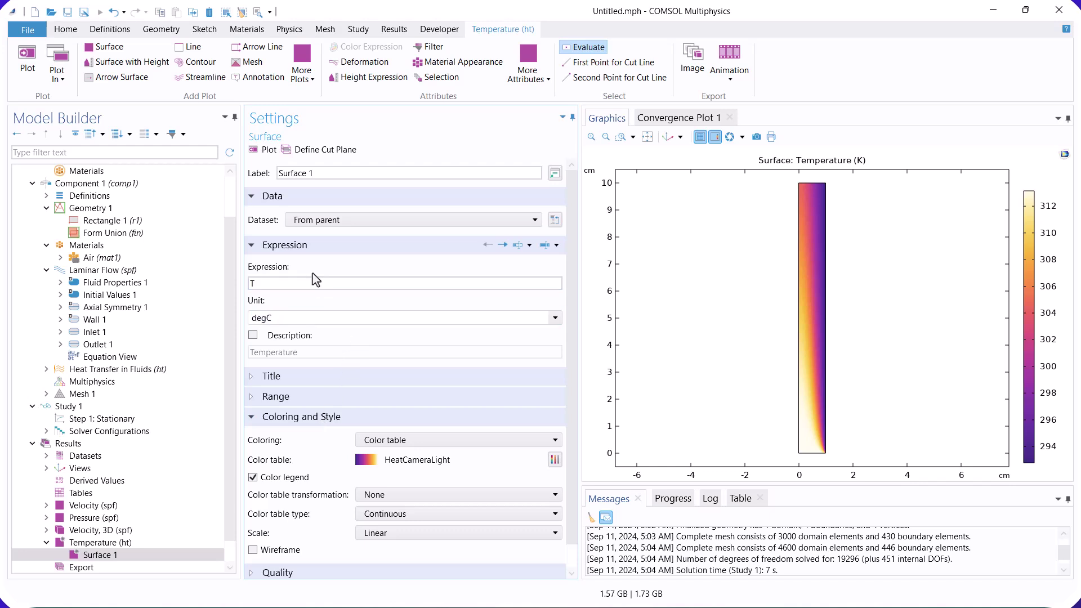
click(263, 150)
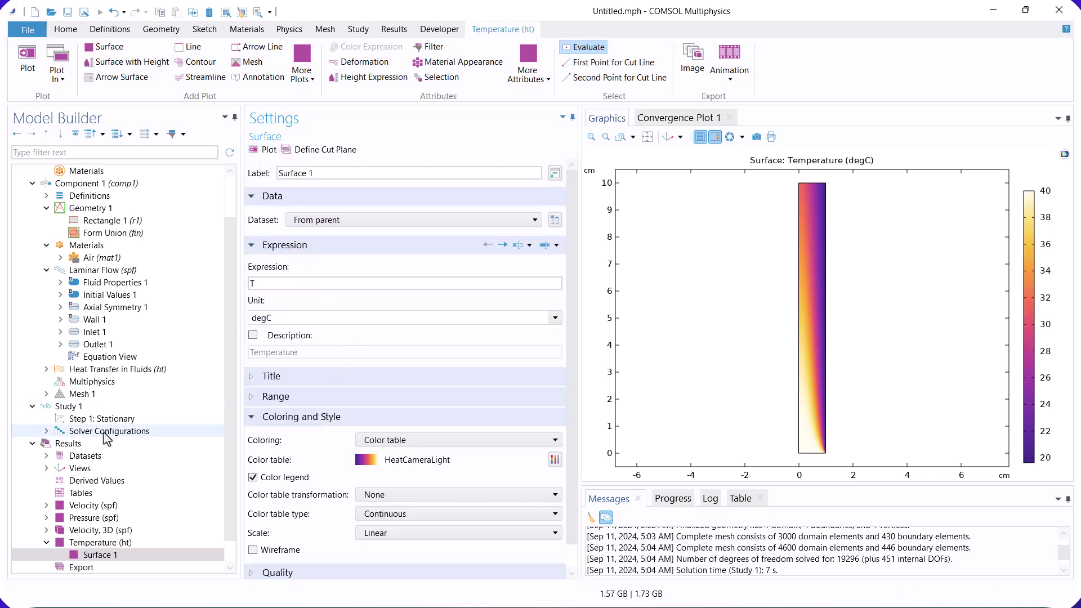
Step: Add a Variables node under Component 1's Definitions and name its first variable Tavg
click(46, 196)
right_click(100, 197)
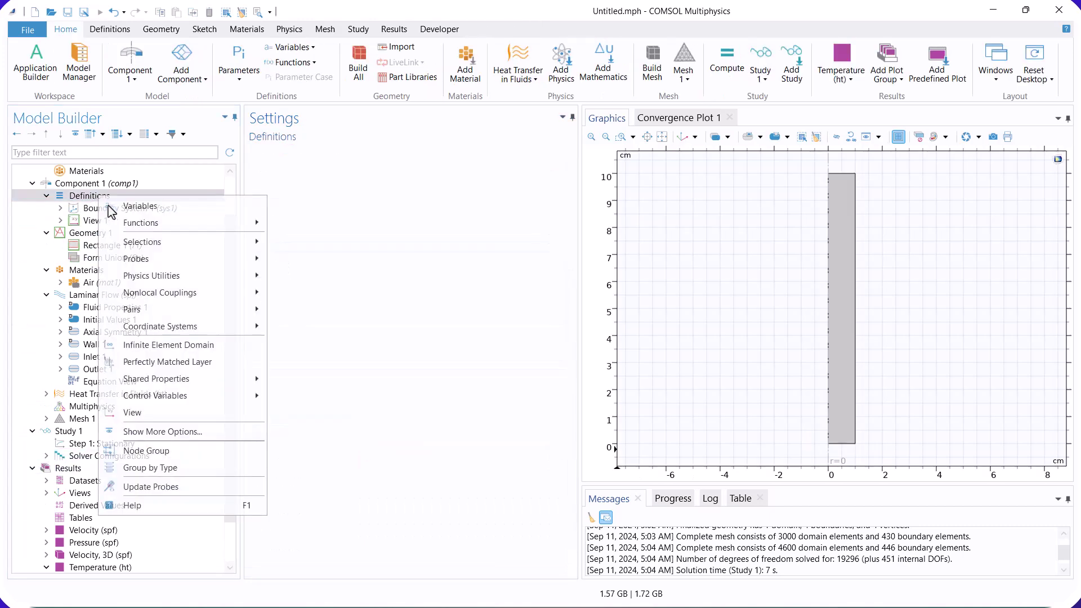
click(140, 207)
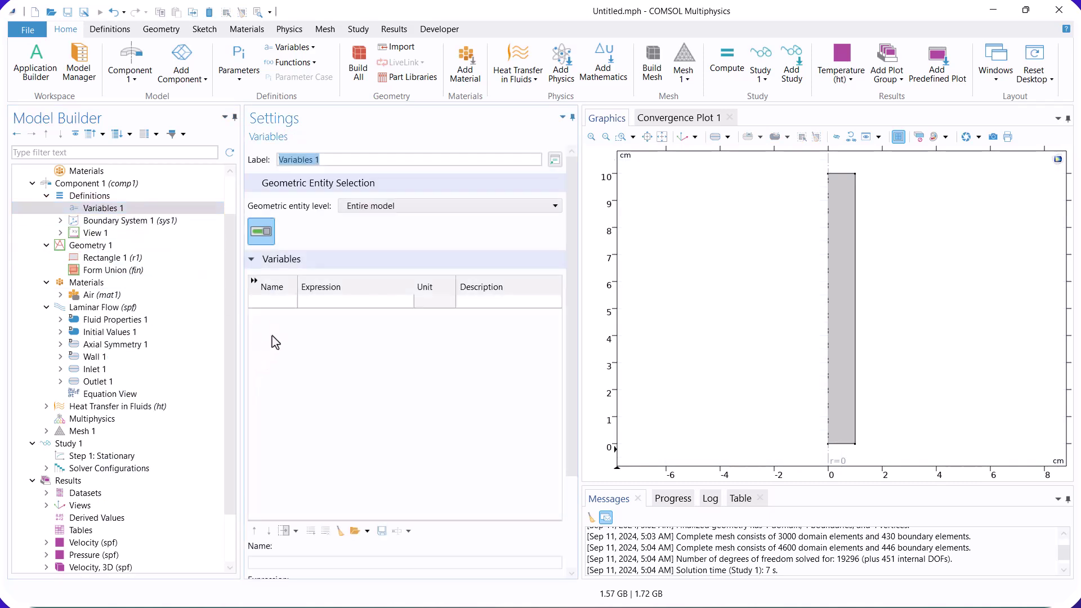
click(276, 303)
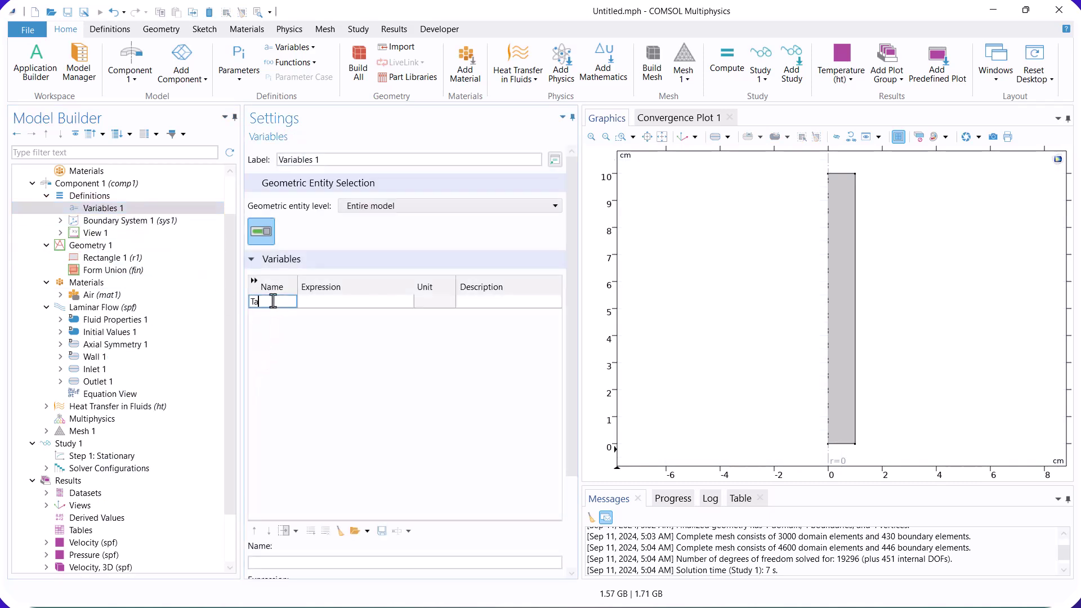
text(Tavg)
key(Tab)
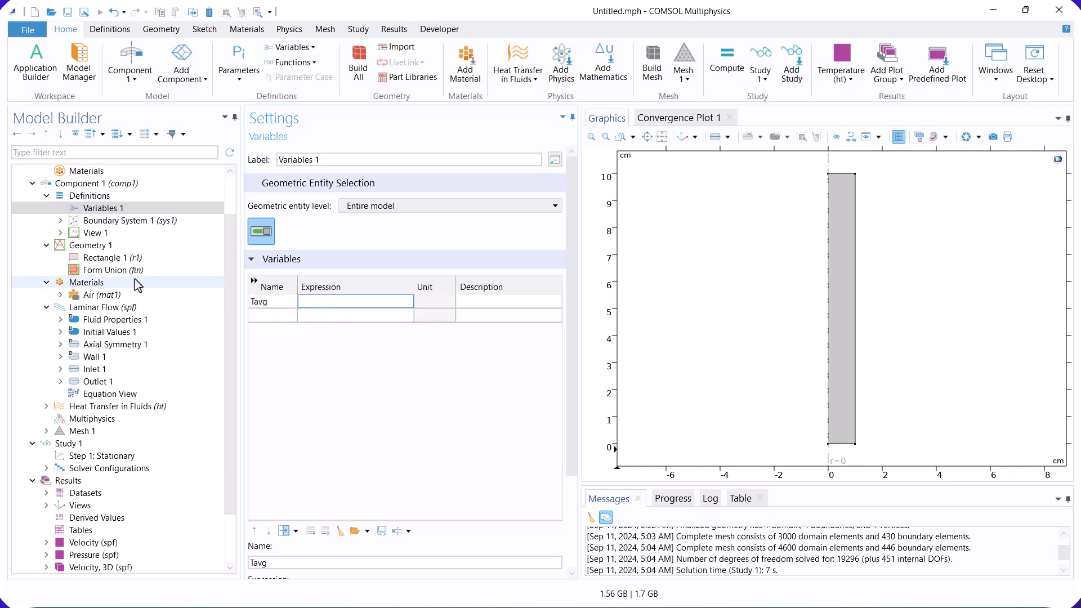
Step: Add an Average nonlocal coupling over the pipe domain to Definitions and copy its operator name aveop1
right_click(126, 195)
mouse_move(214, 291)
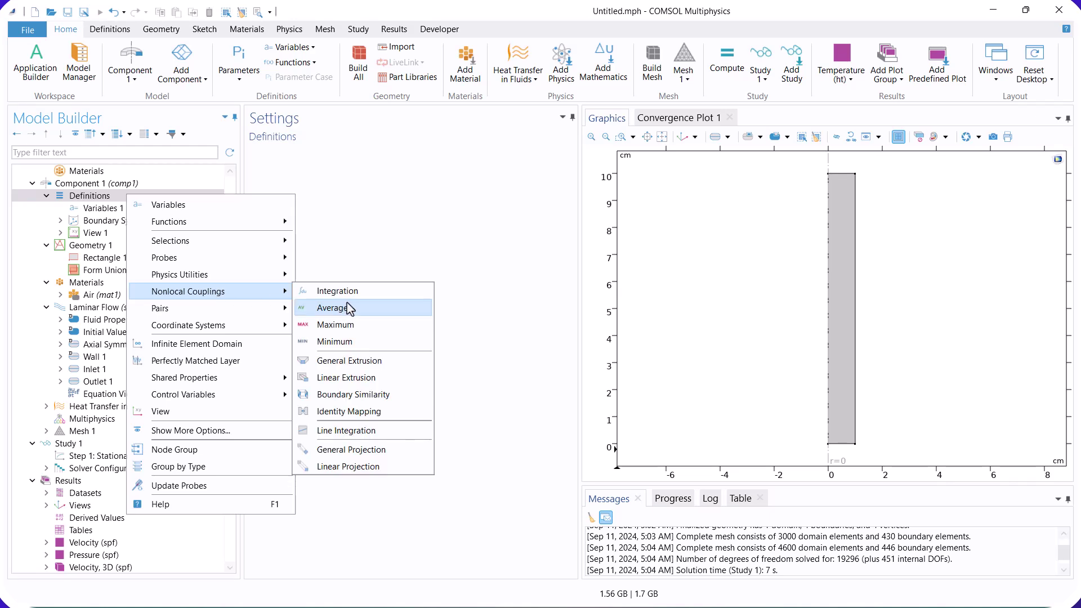
click(341, 308)
double_click(327, 179)
key(ctrl+c)
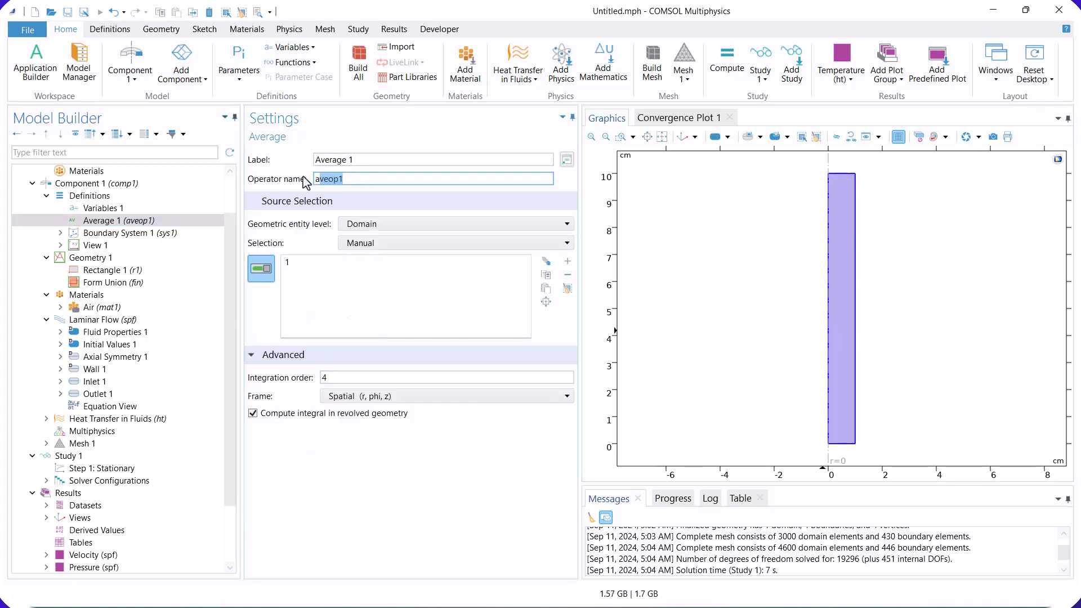
right_click(338, 179)
click(355, 188)
Step: Define variable Tavg in Variables 1 with the expression aveop1(T) and the description Bulk Temp
click(116, 209)
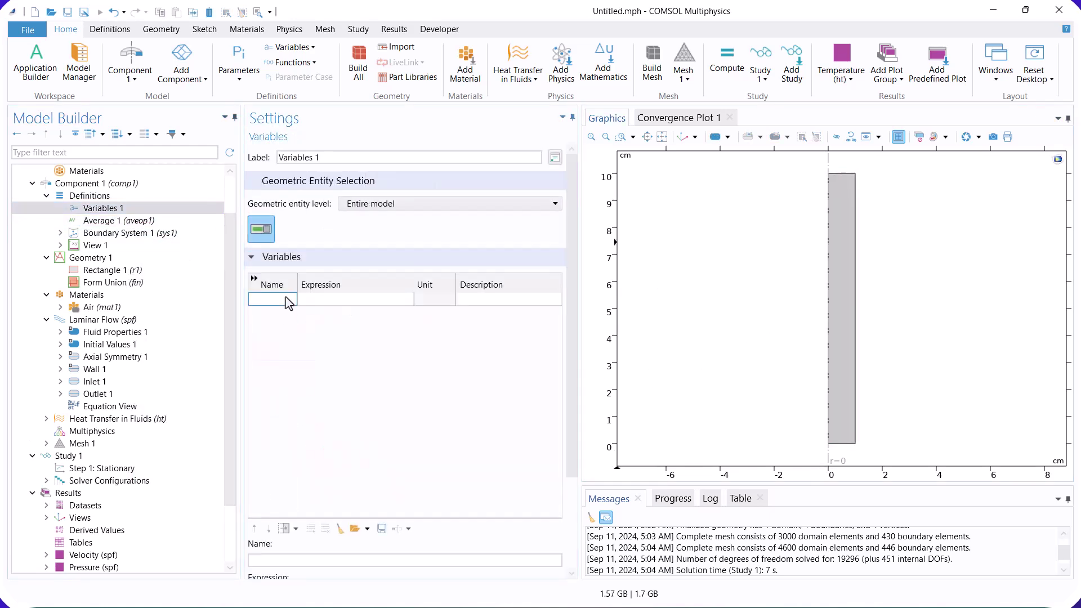
click(286, 298)
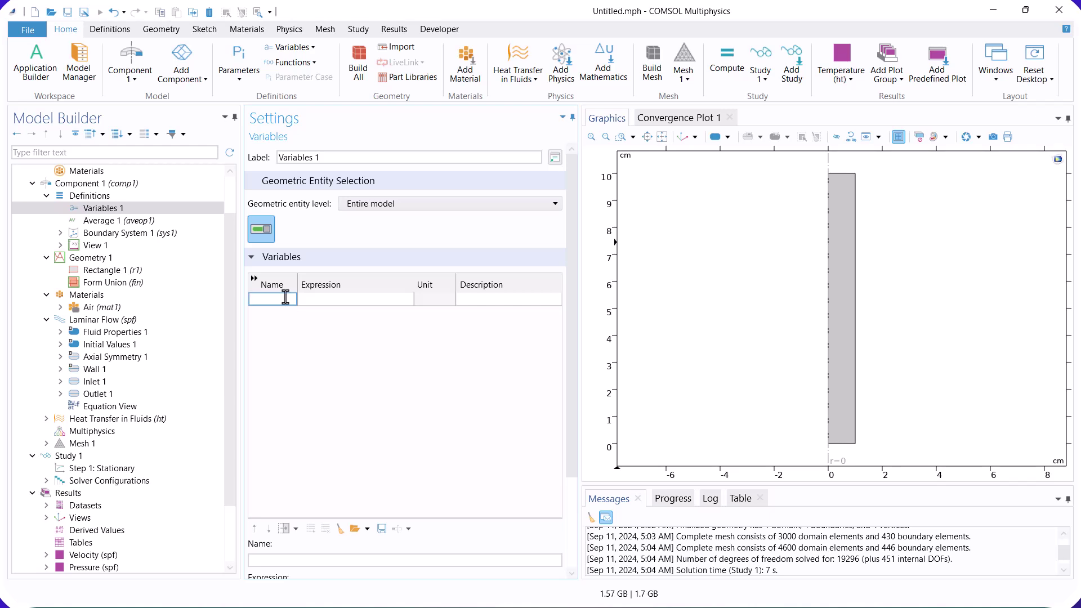
click(316, 298)
key(ctrl+v)
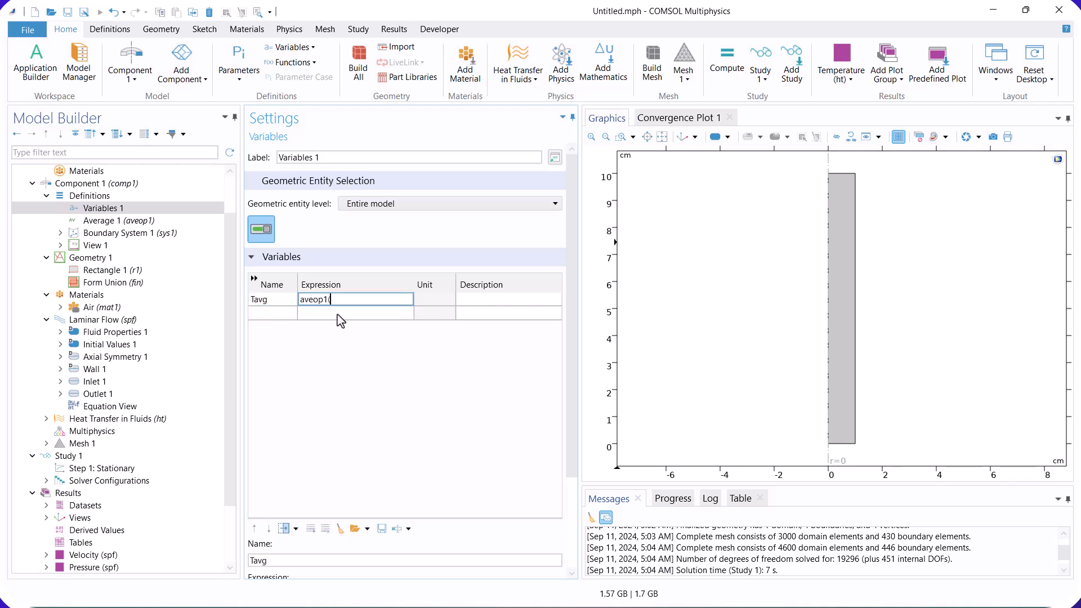
text((T))
click(471, 301)
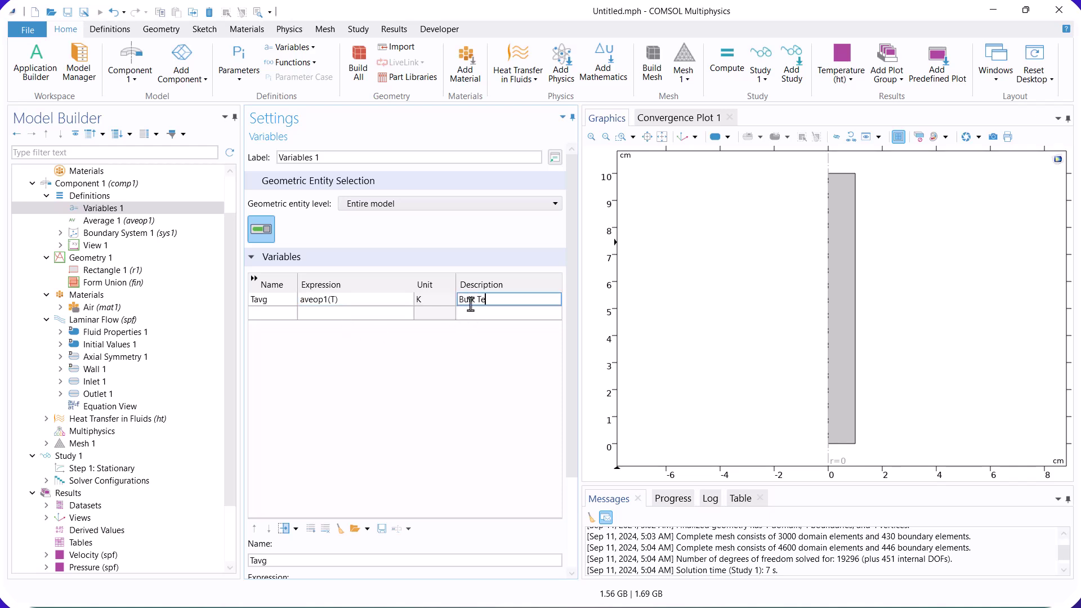
key(Return)
Step: Add a second variable DT to Variables 1 with the expression Tavg-Tw
click(291, 319)
click(253, 314)
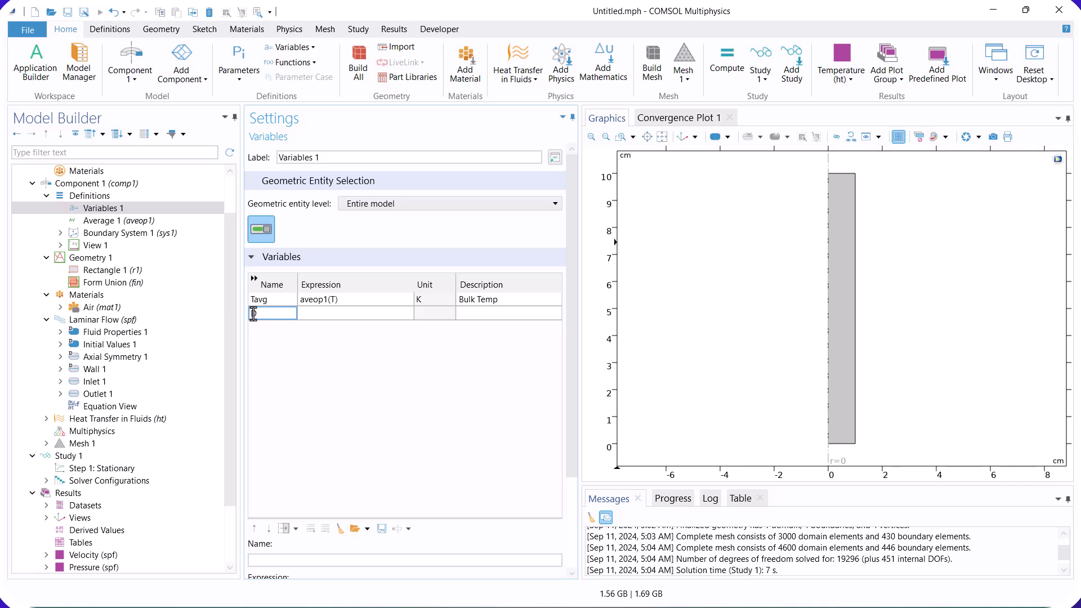
text(DT)
click(314, 315)
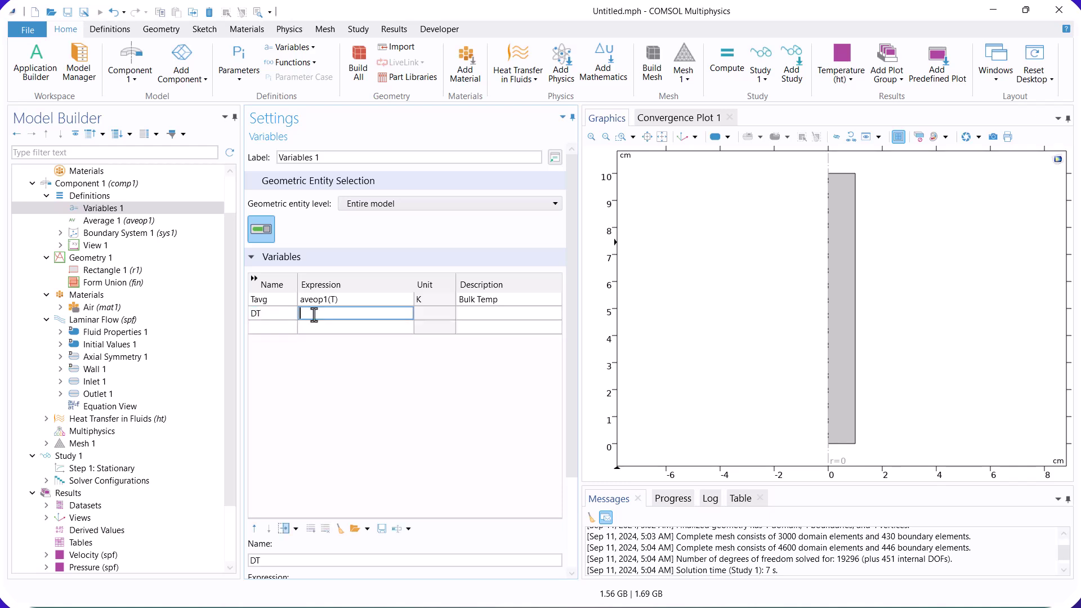
text(Tavg-Tw)
click(363, 328)
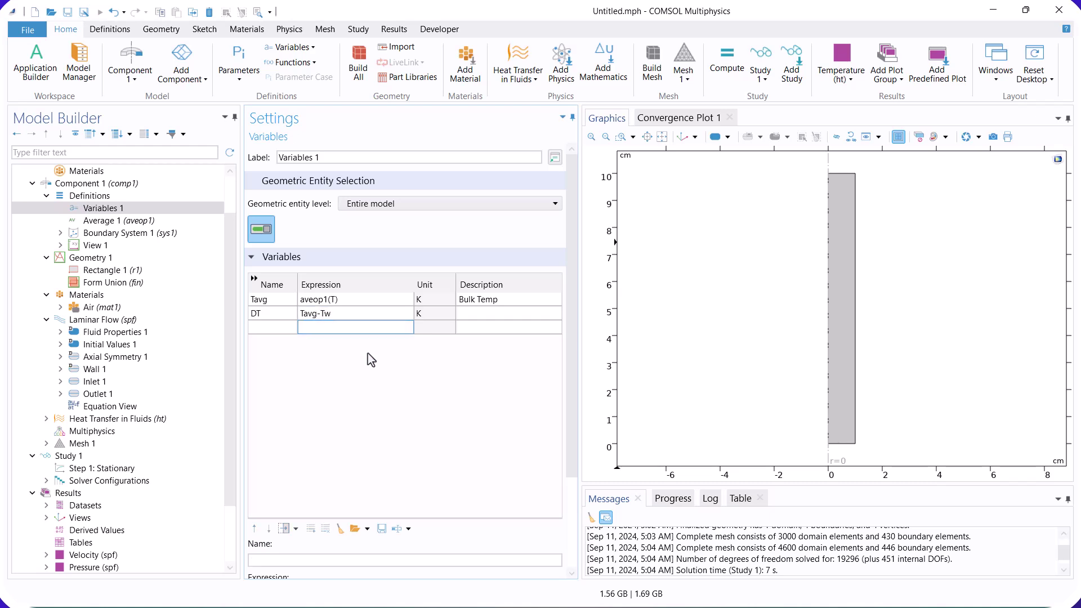
Step: Recompute the Stationary study step with the newly defined variables
drag(232, 343, 232, 374)
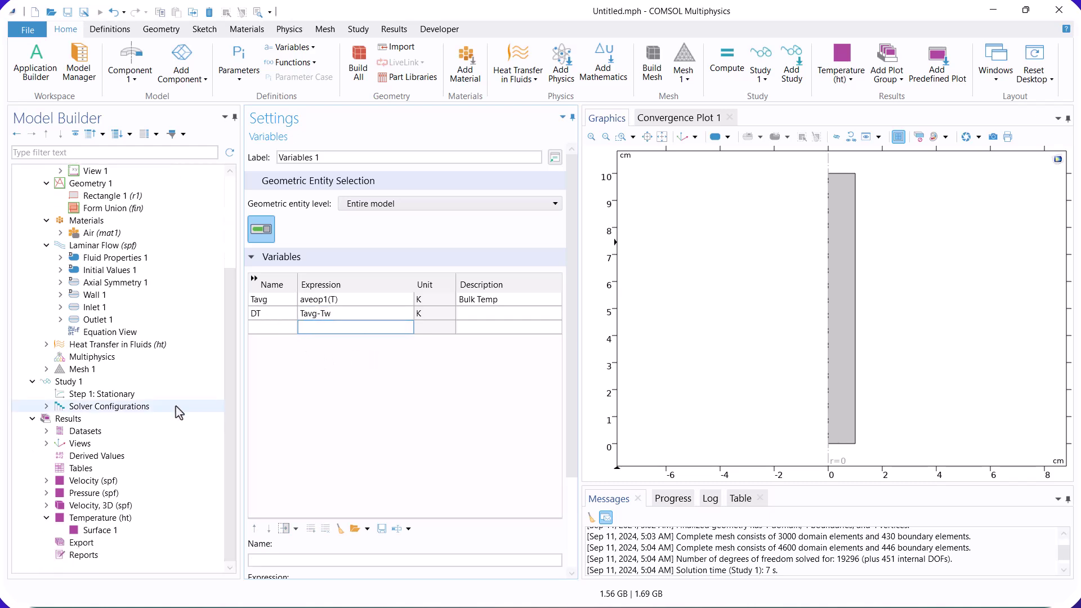
click(131, 395)
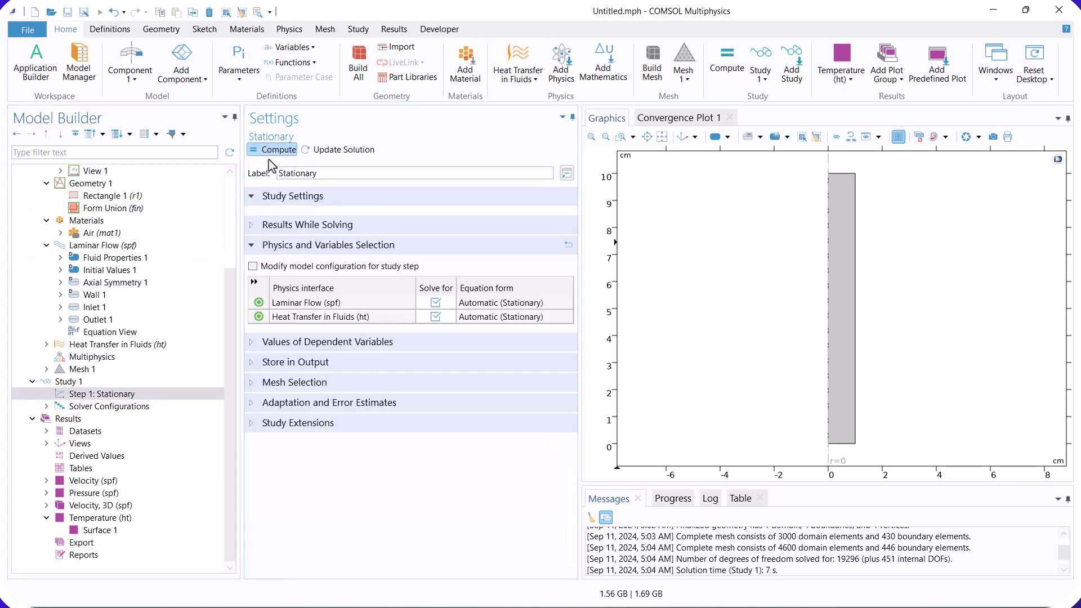
key(F8)
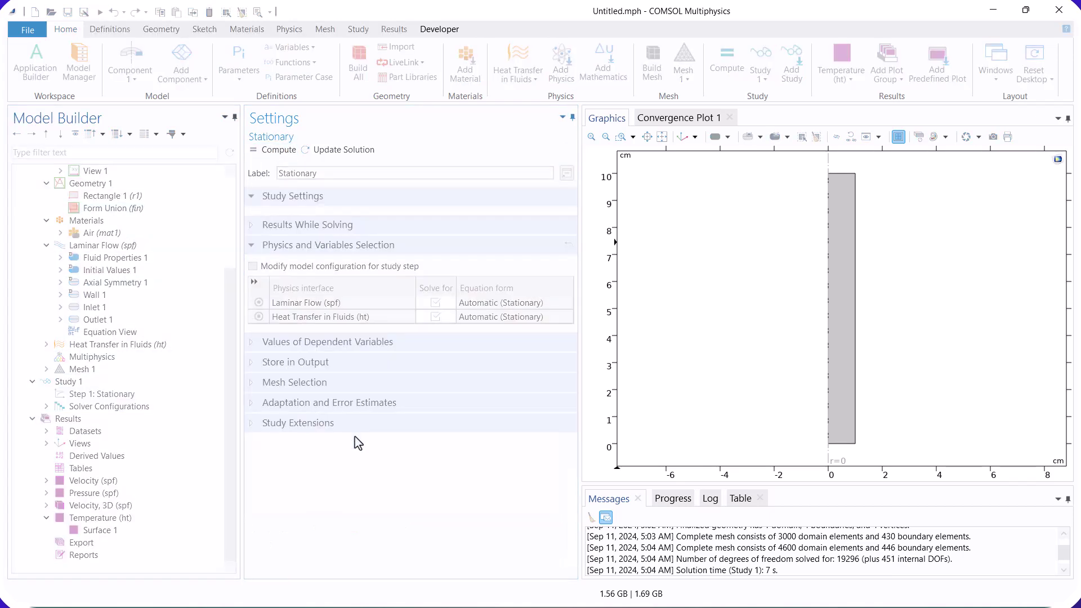
key(F8)
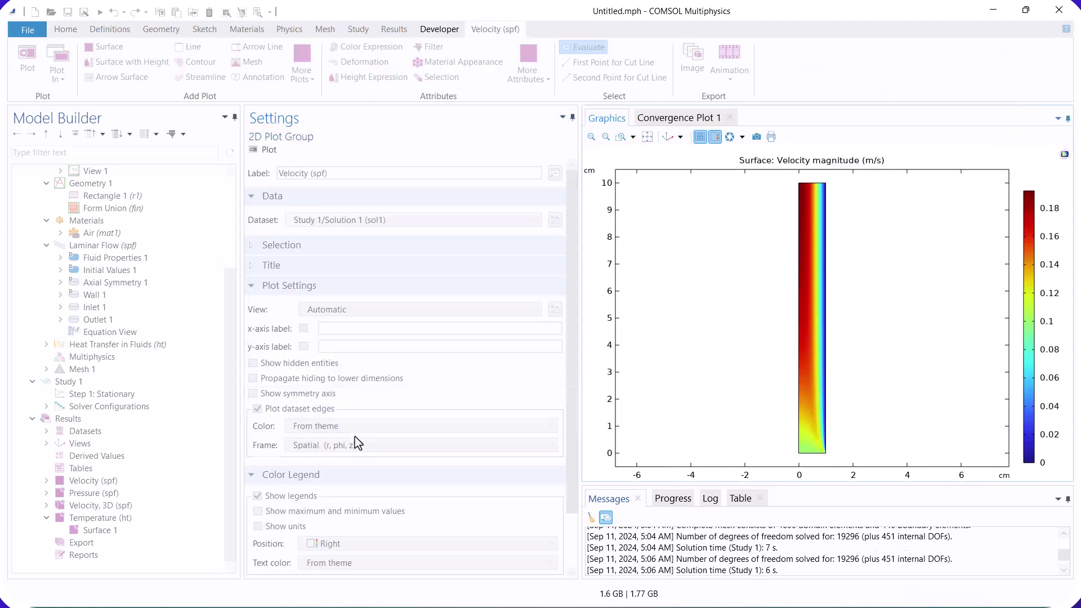
Step: Add a Line Average under Derived Values and select the outer wall, boundary 4, for it
click(109, 459)
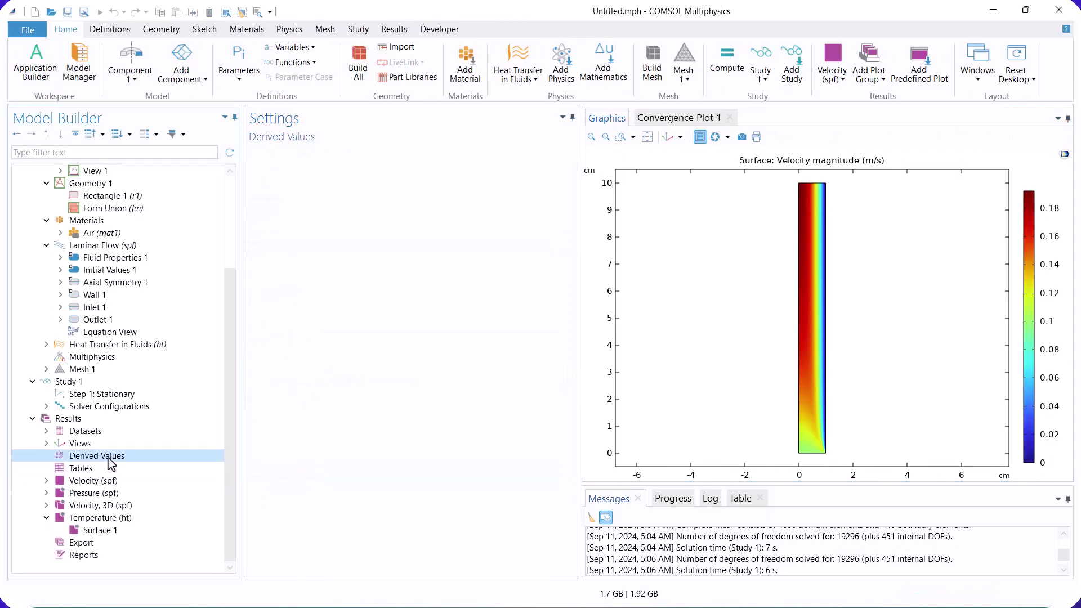
right_click(110, 459)
mouse_move(228, 232)
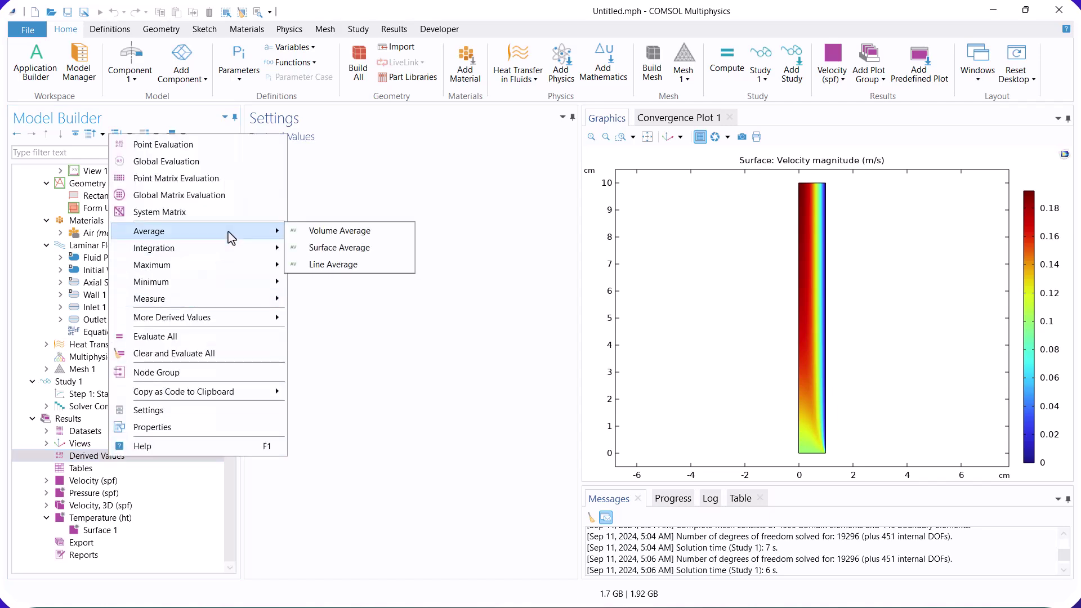
click(298, 265)
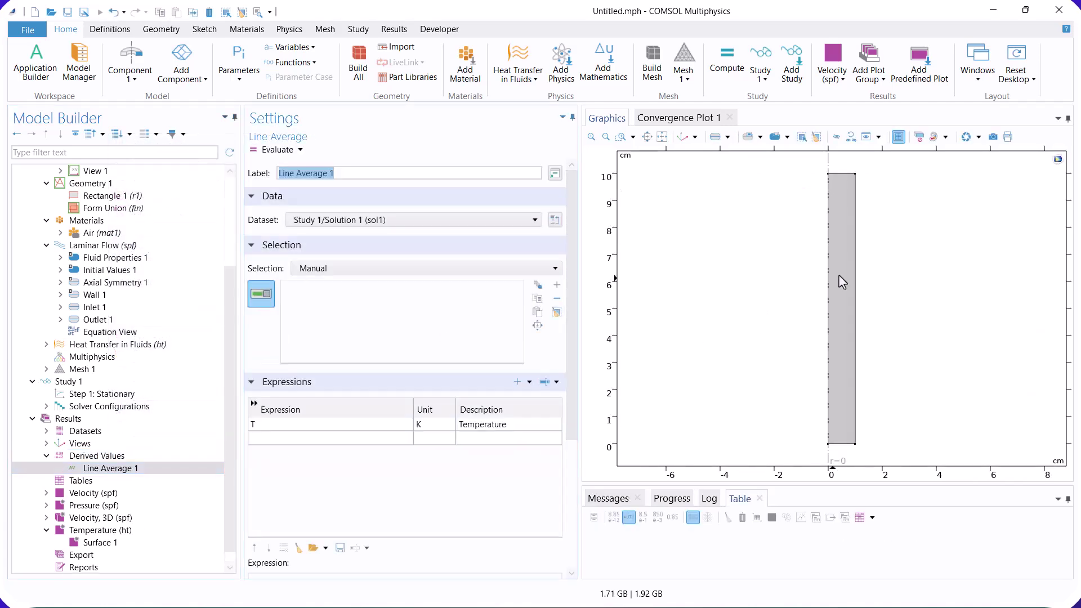
click(855, 280)
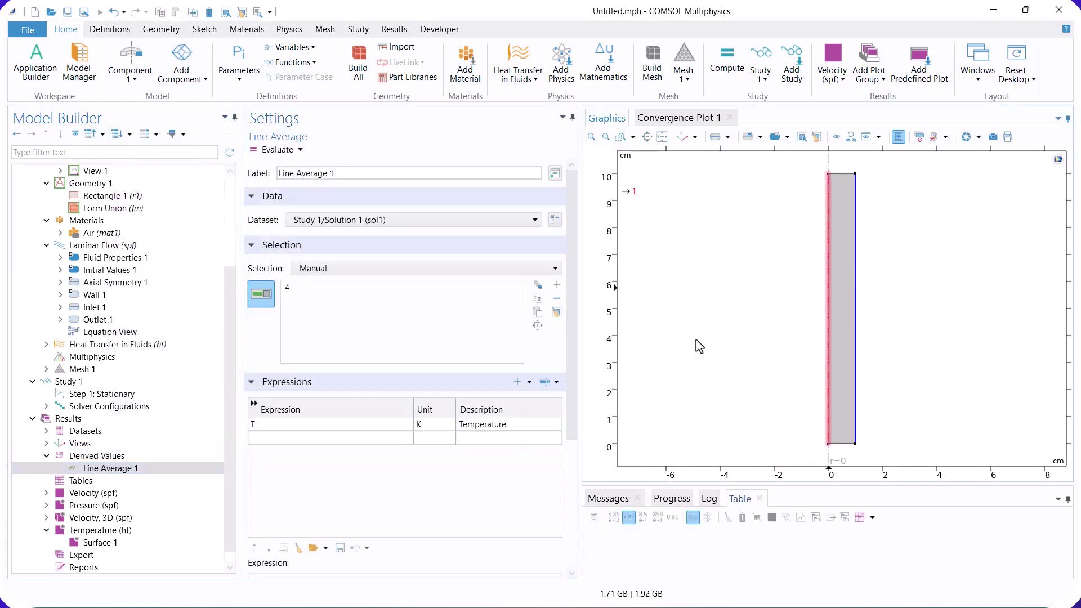
Step: Replace the Line Average expression with -Tr
click(332, 425)
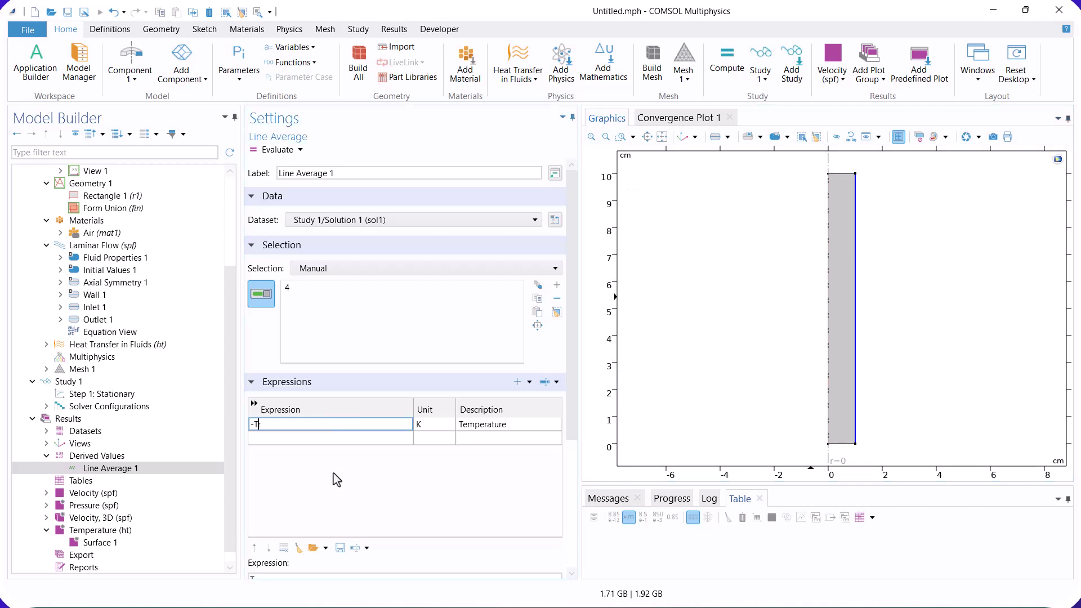
text(-Tr)
key(Return)
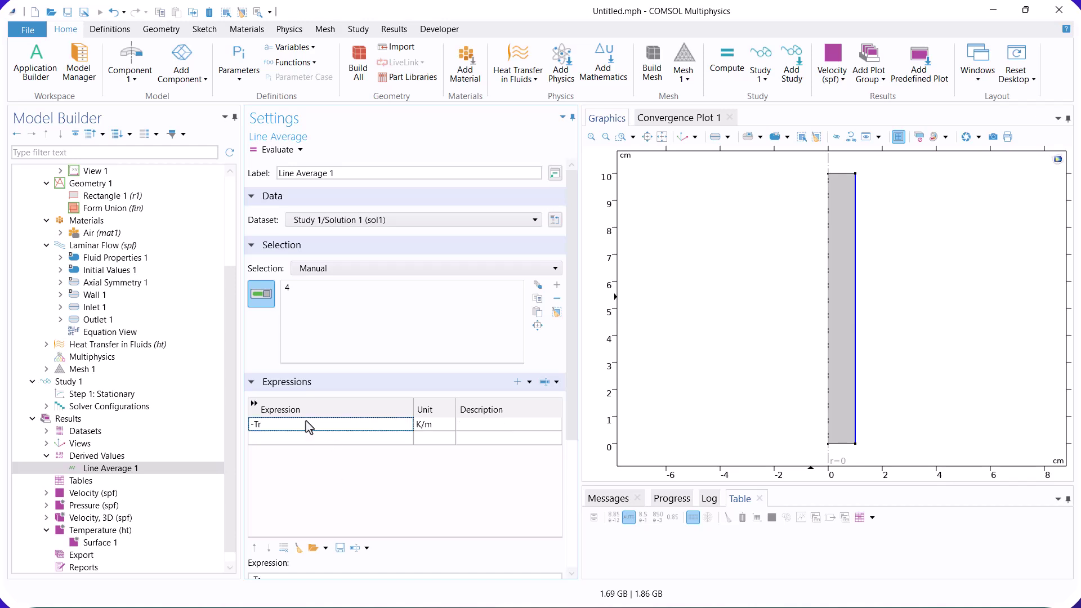
Step: Extend the Line Average expression to -Tr/DT and widen the Unit column of the expression table
click(290, 425)
click(284, 439)
drag(453, 406, 475, 406)
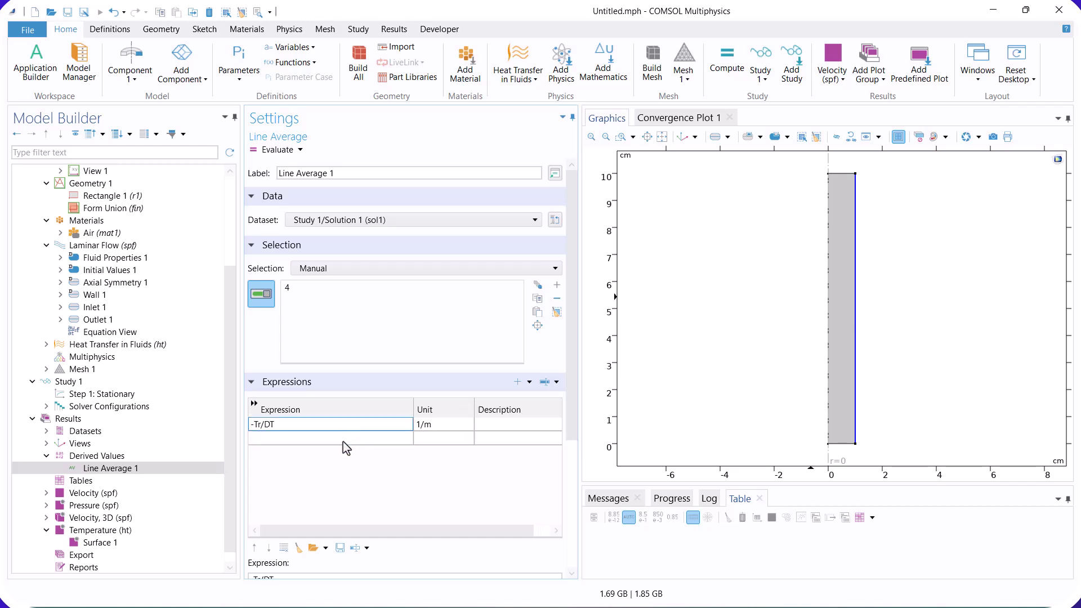
Step: Add the heat transfer material property ht.kmean, mean effective thermal conductivity, as a second Line Average expression
click(259, 429)
click(556, 383)
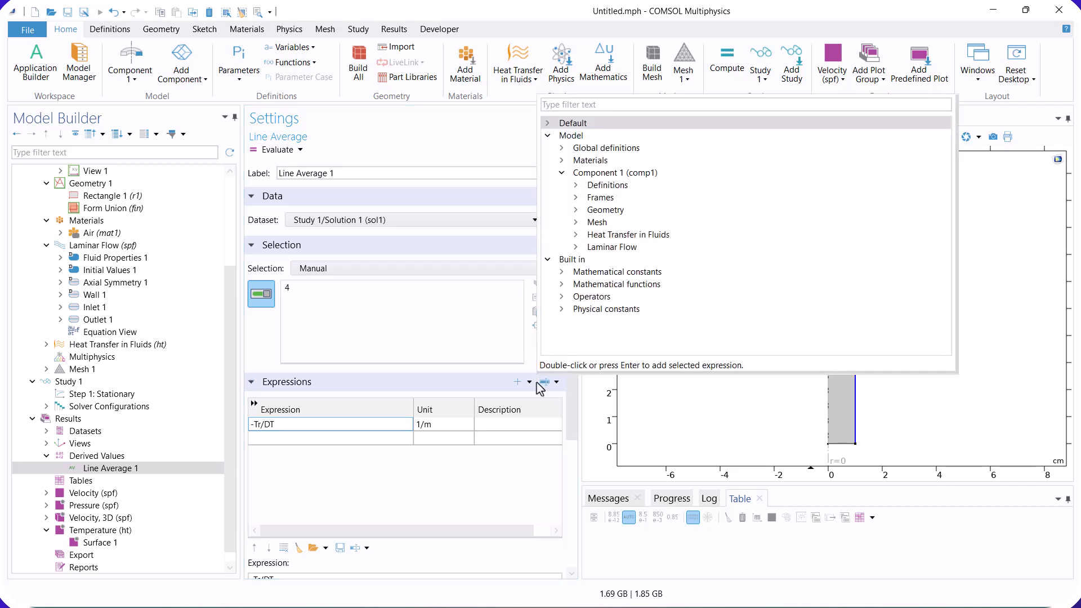
click(532, 382)
click(530, 382)
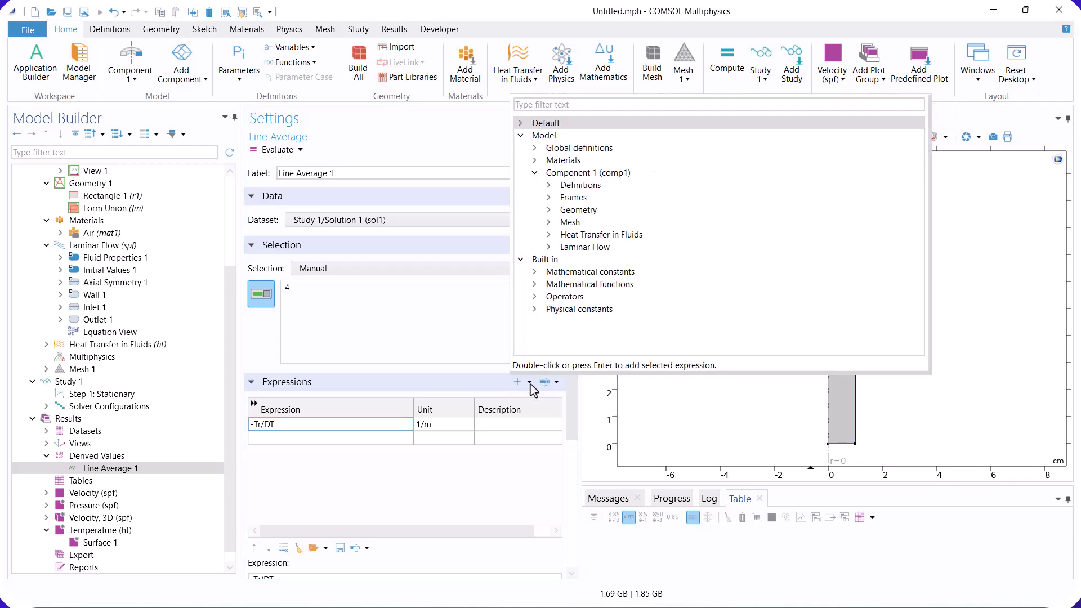
click(549, 234)
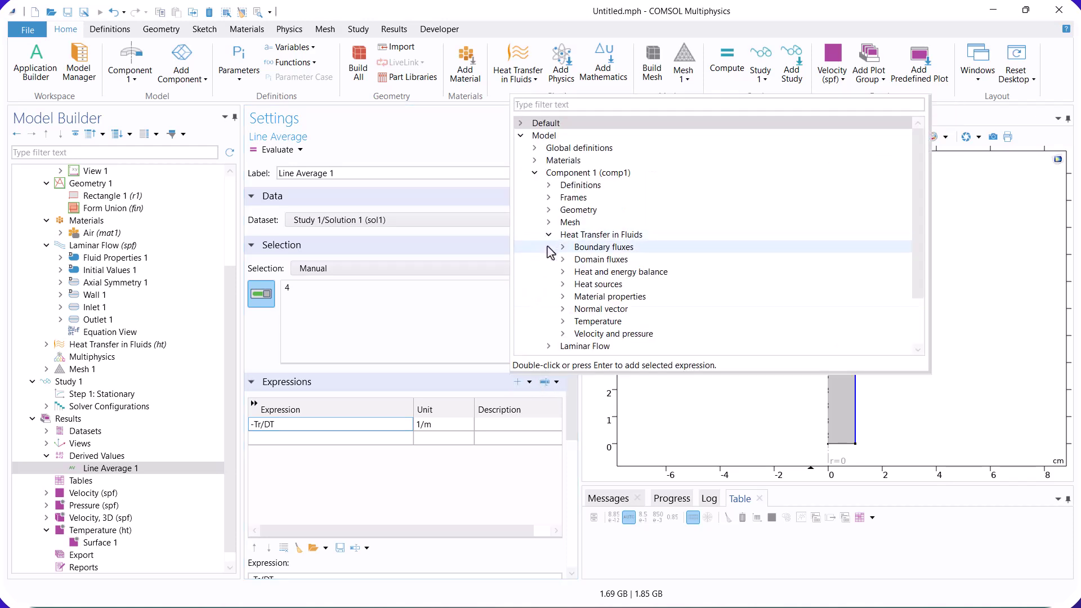
click(563, 297)
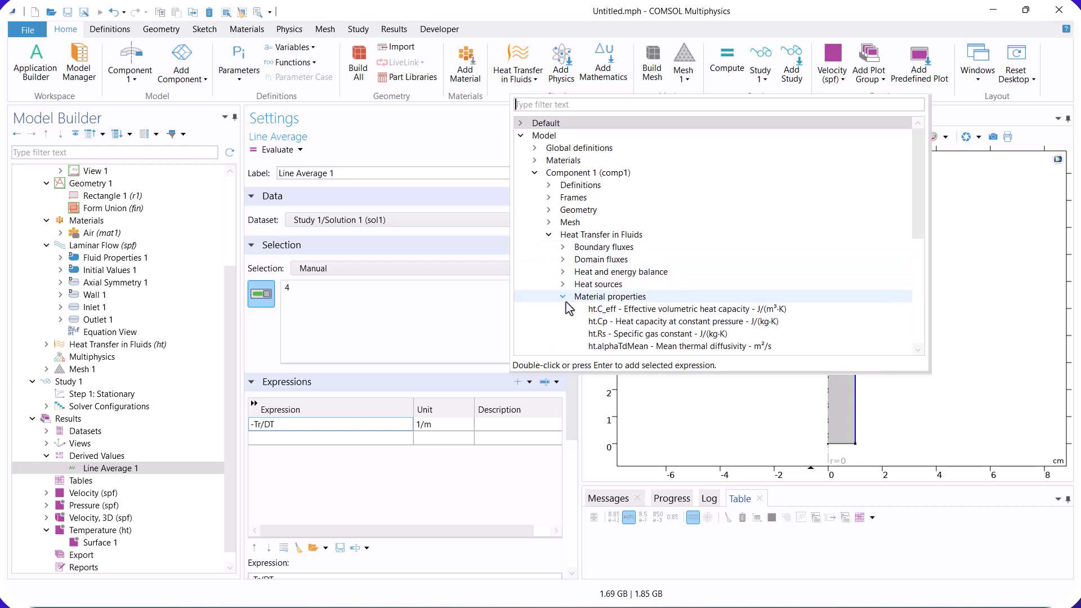
click(916, 349)
click(916, 349)
click(916, 349)
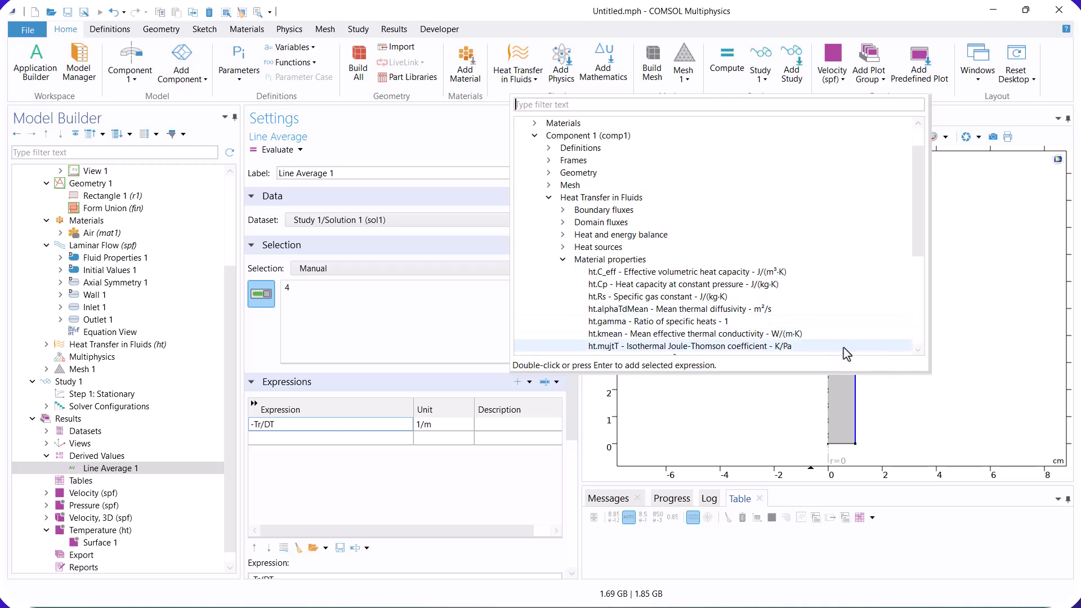
double_click(739, 334)
Step: Copy ht.kmean into the first expression so that it reads -ht.kmean*Tr/DT
click(293, 438)
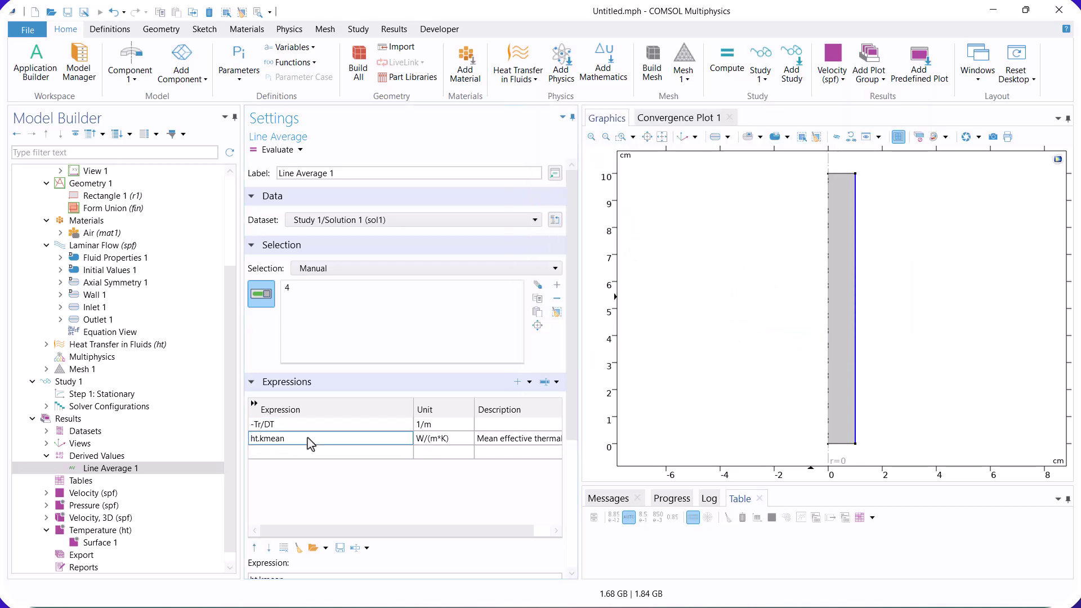
click(294, 438)
right_click(286, 439)
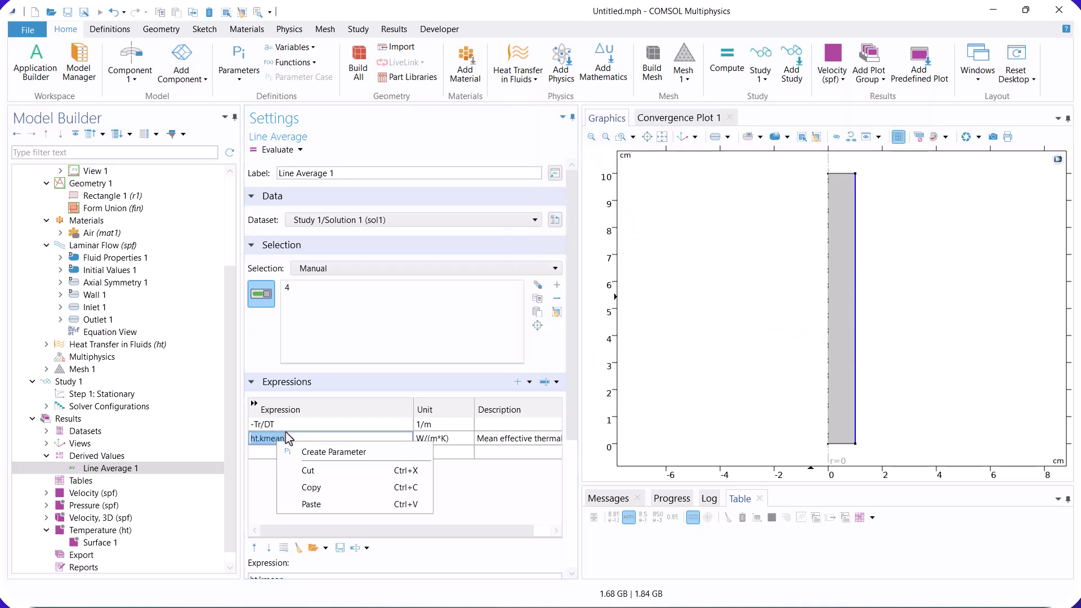
click(333, 488)
click(255, 425)
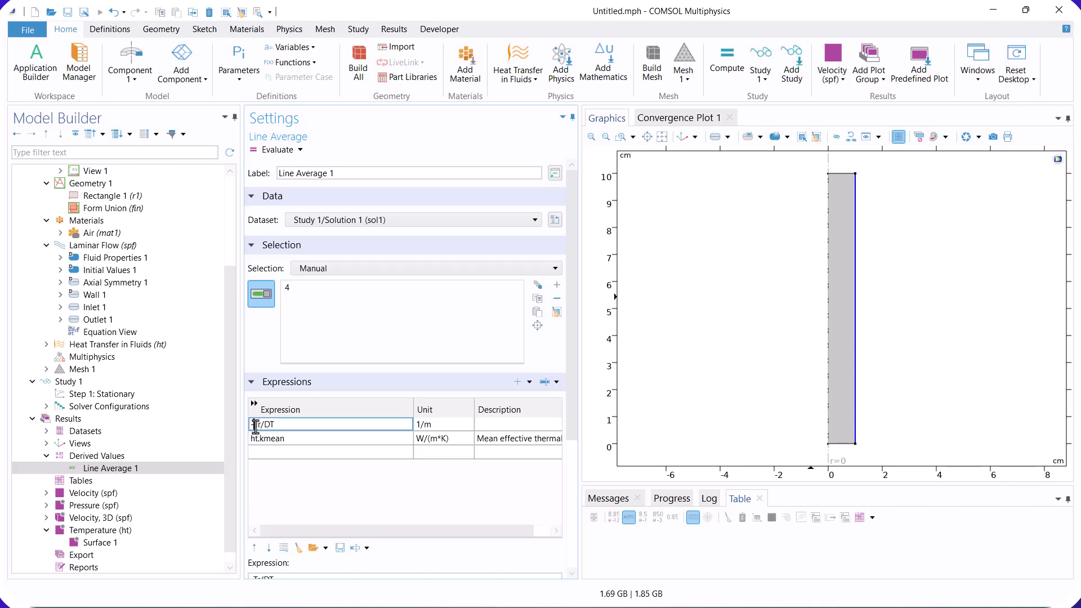
key(ctrl+v)
text(*)
key(Return)
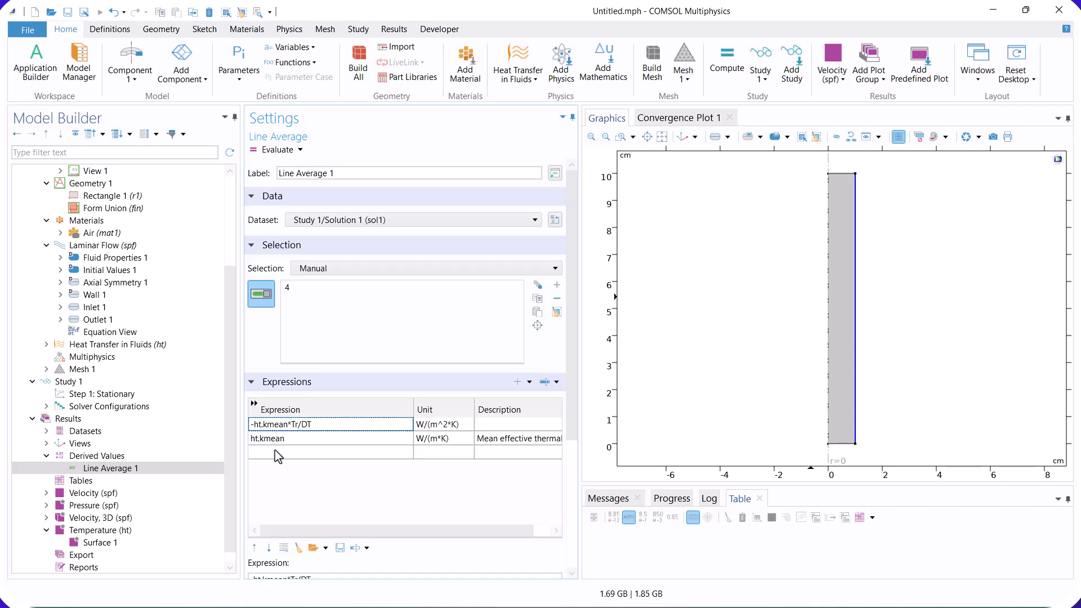
Step: Delete the separate ht.kmean expression row and evaluate the Line Average
right_click(311, 443)
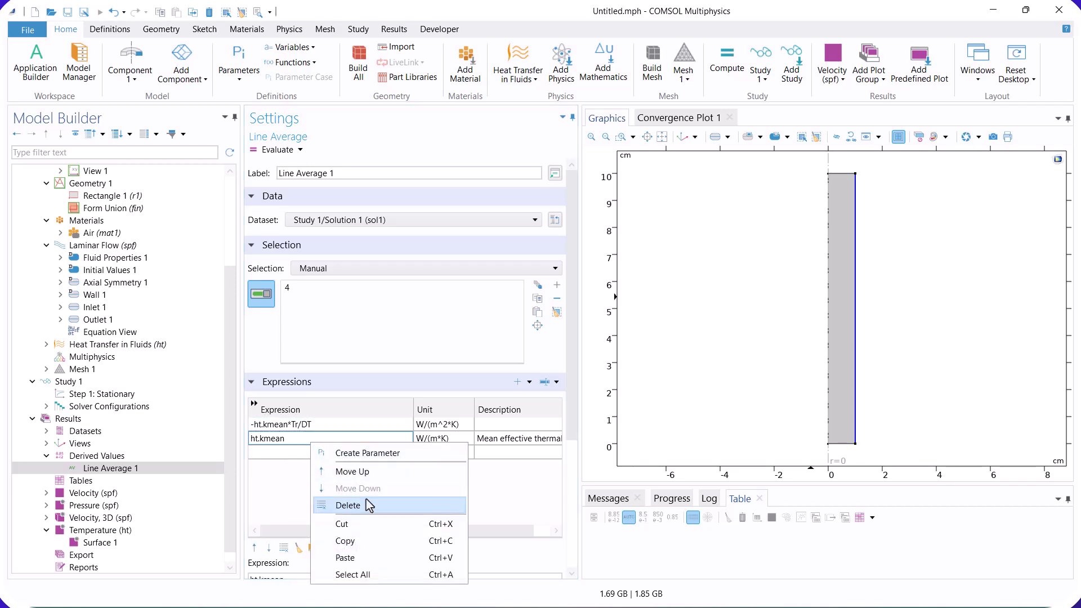
click(368, 505)
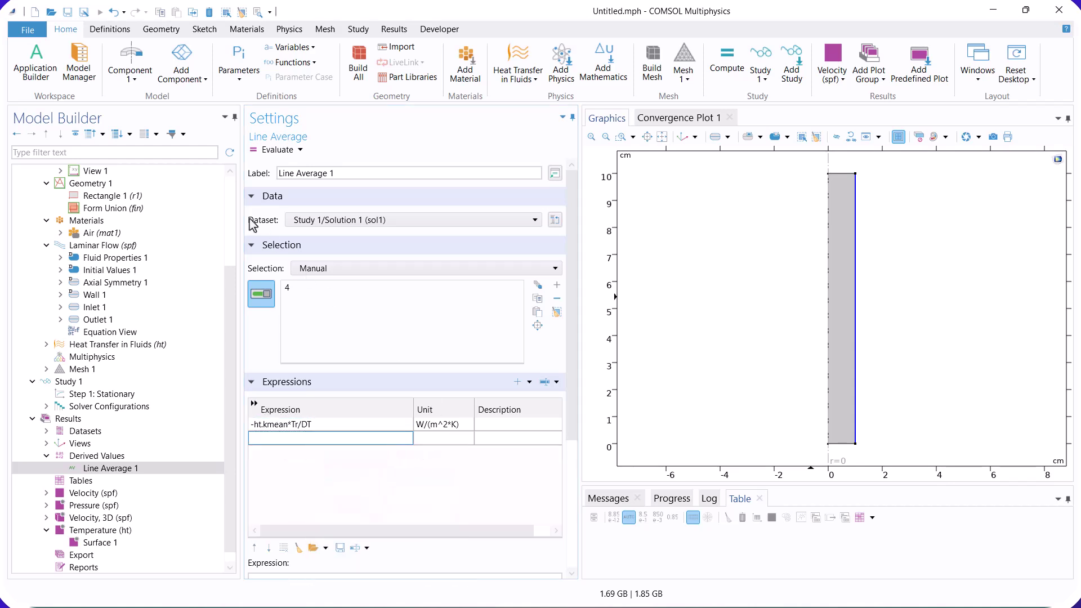
click(263, 149)
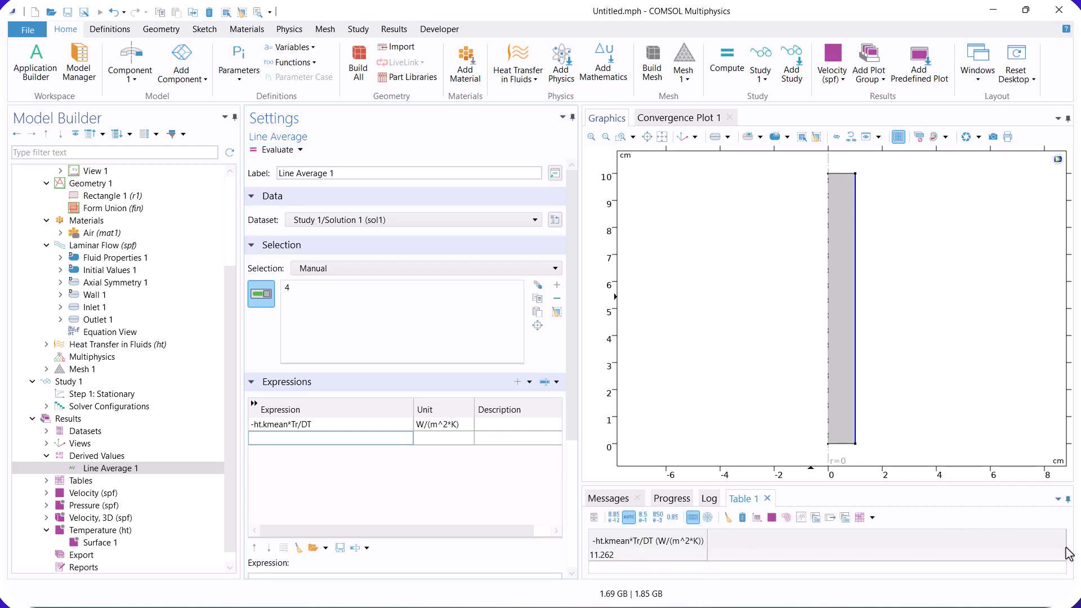
Step: Describe the -ht.kmean*Tr/DT expression as HTC, then clear the results table and evaluate the Line Average again
click(506, 422)
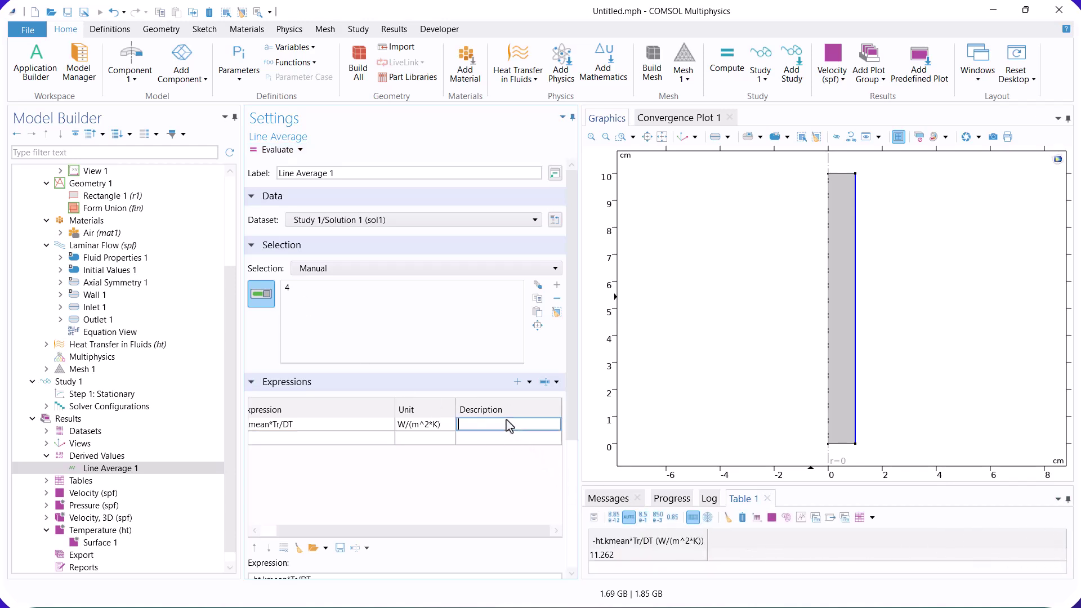
text(HTC)
key(Return)
drag(401, 537, 302, 531)
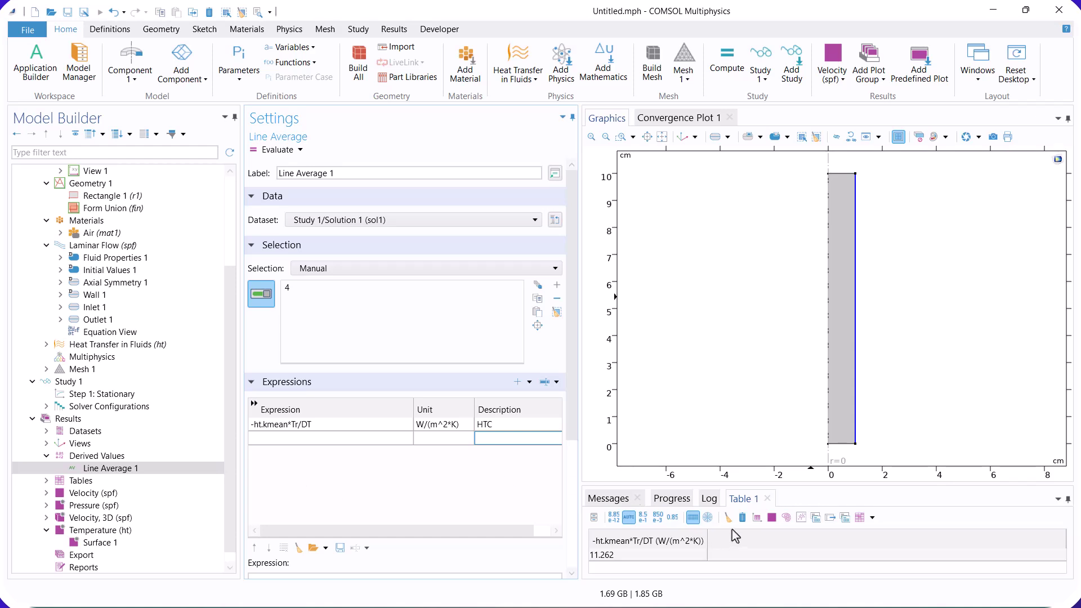
click(743, 518)
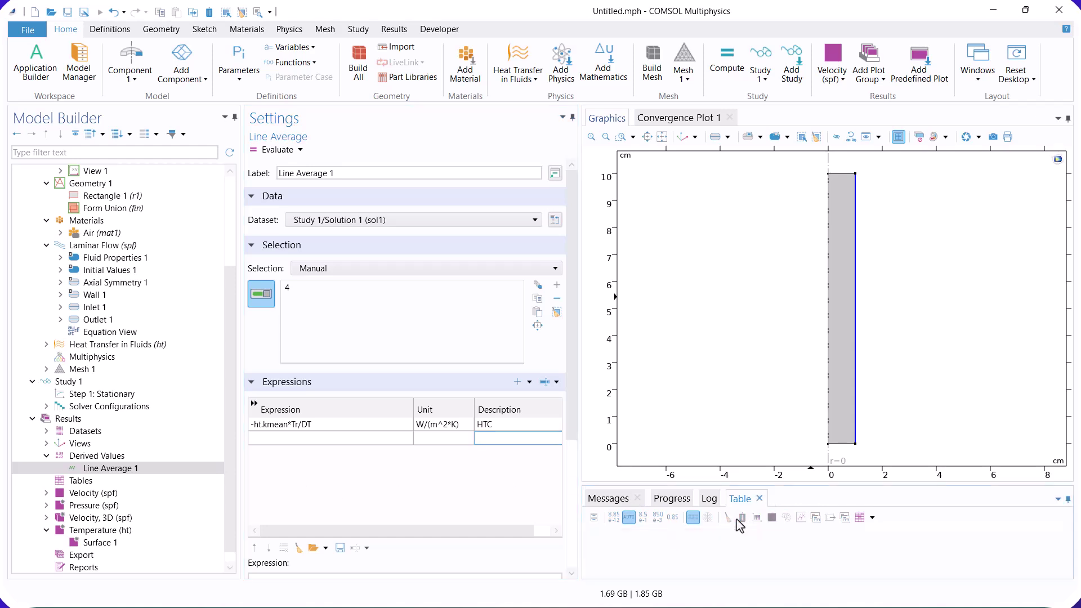
click(270, 149)
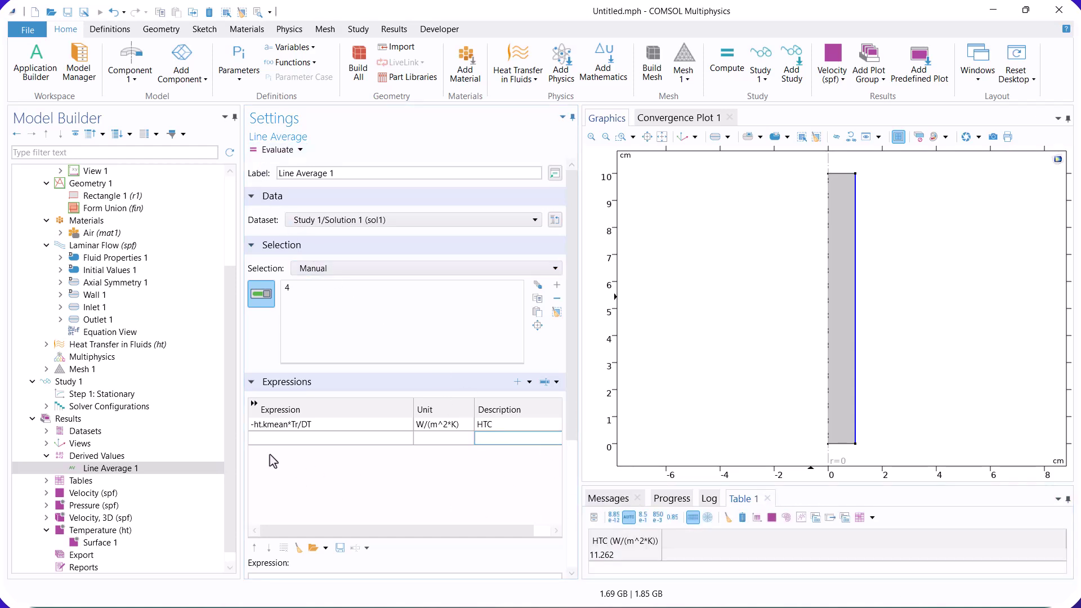
Step: Add a Parametric Sweep to Study 1 with ui (Inlet velocity) as the swept parameter
click(73, 381)
right_click(65, 383)
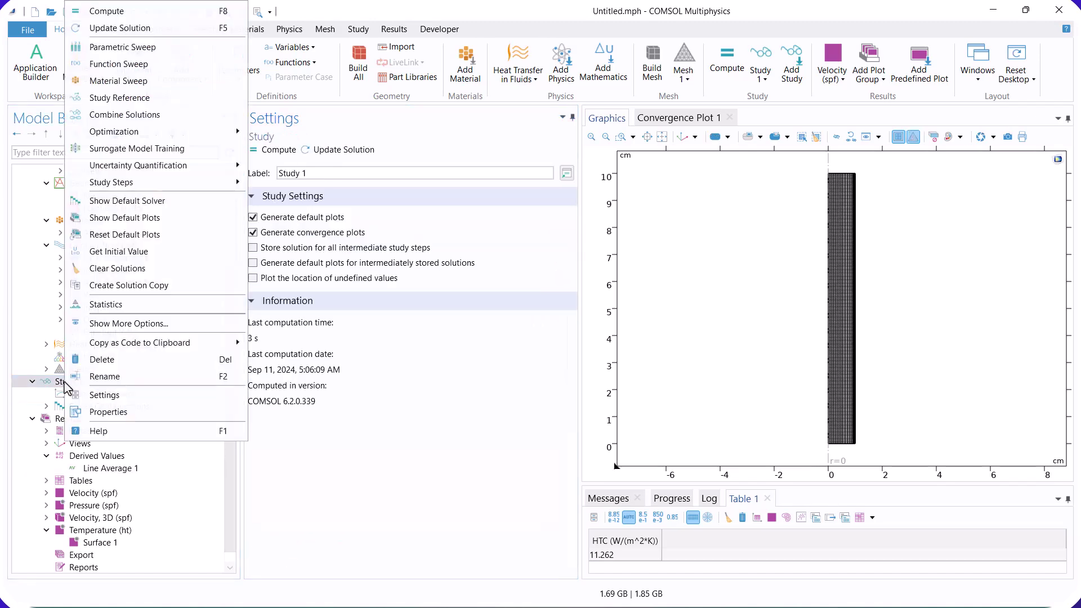
click(150, 50)
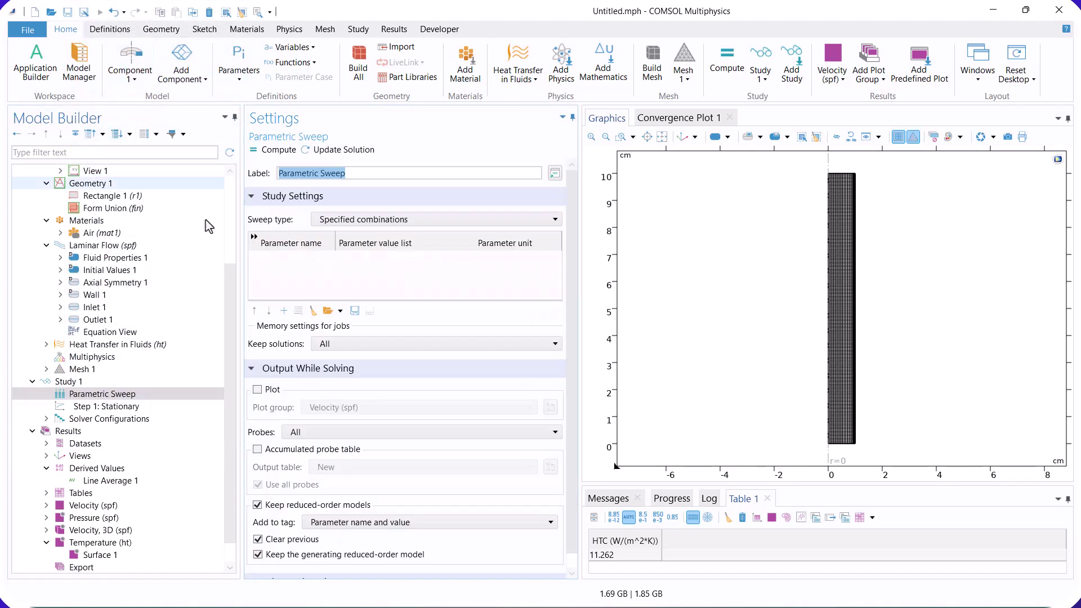
click(283, 310)
click(311, 260)
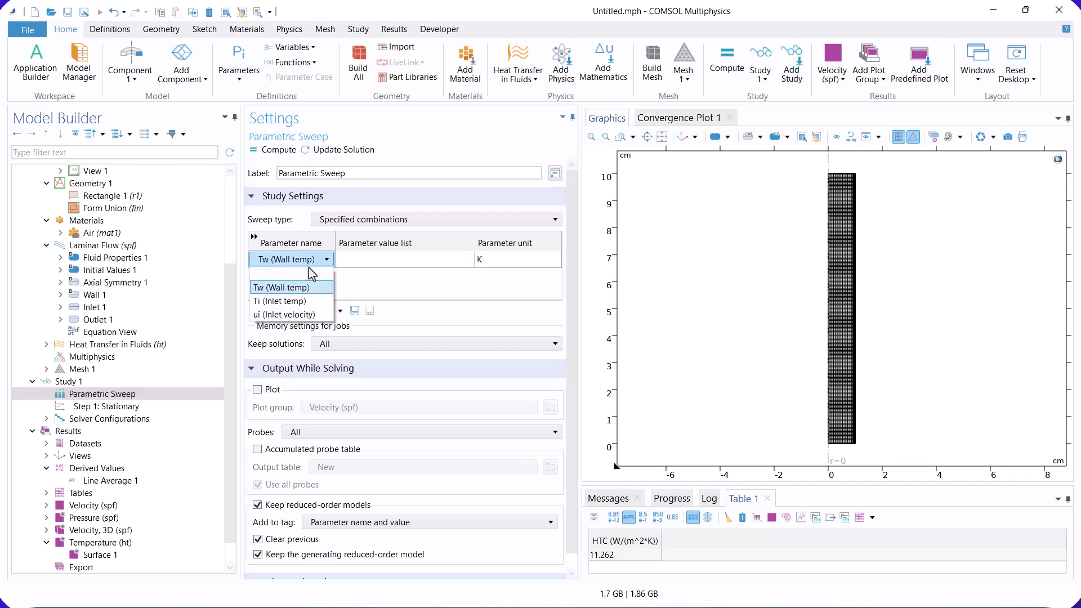
click(285, 314)
click(384, 260)
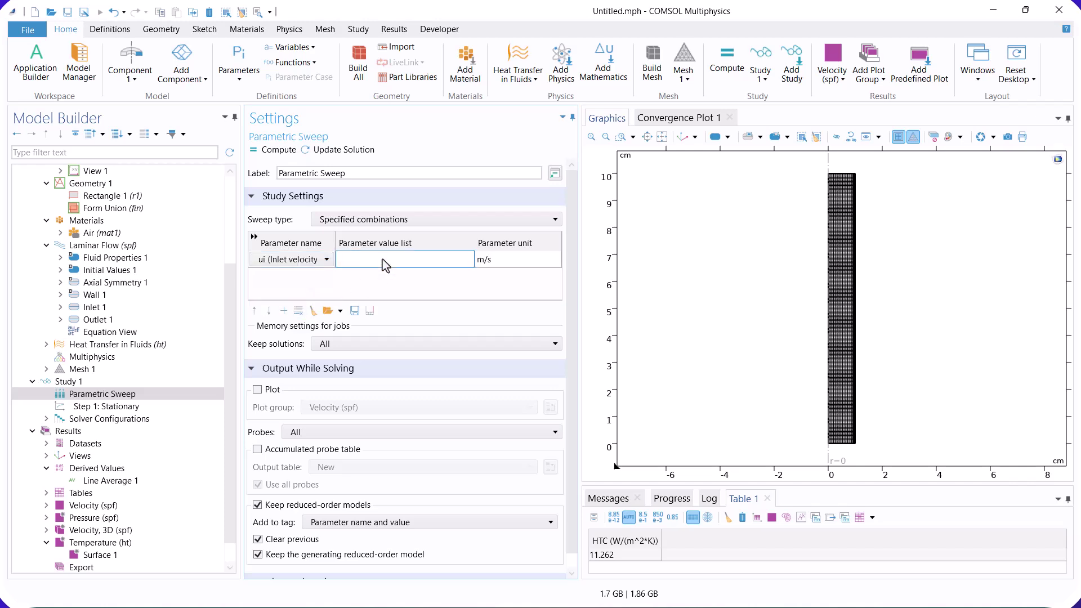
Step: Set the ui sweep range to 5 values from 0.1 to 0.5 m/s and compute the study
click(370, 310)
click(507, 242)
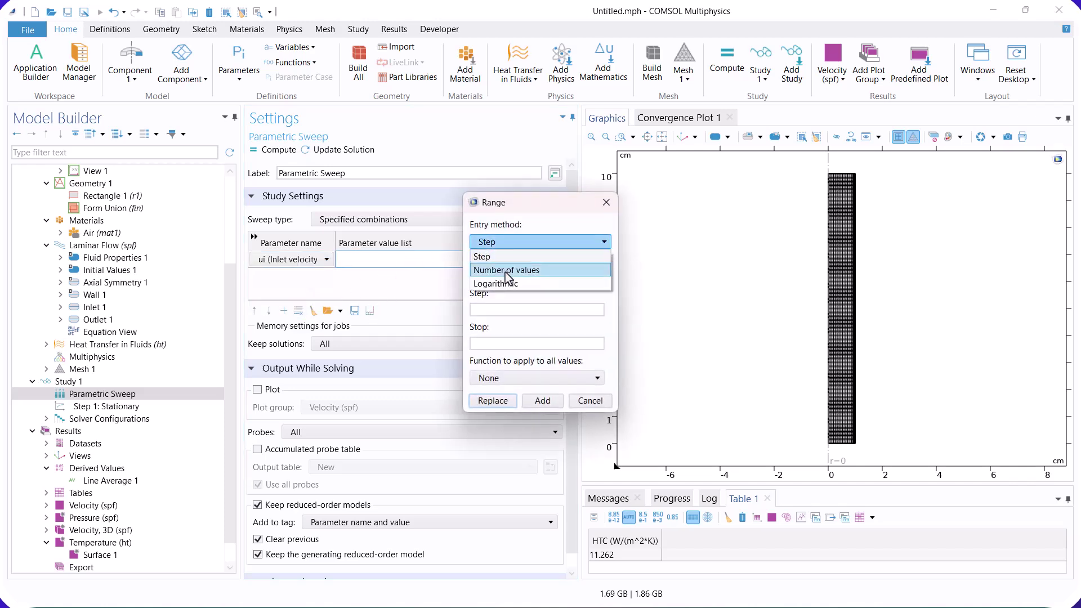
click(507, 270)
text(0.1)
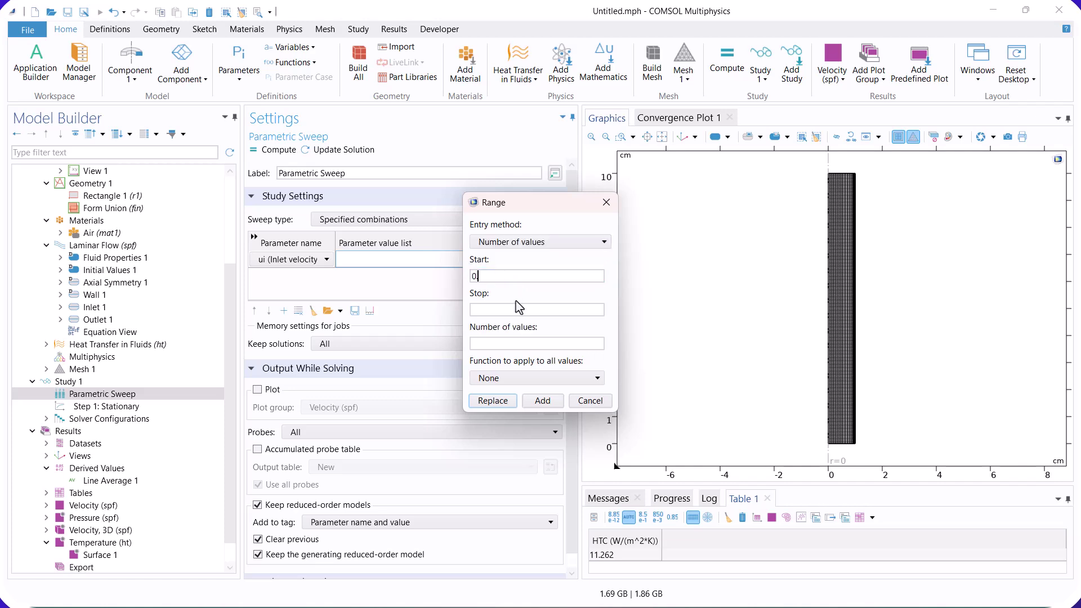
click(502, 309)
text(0.5)
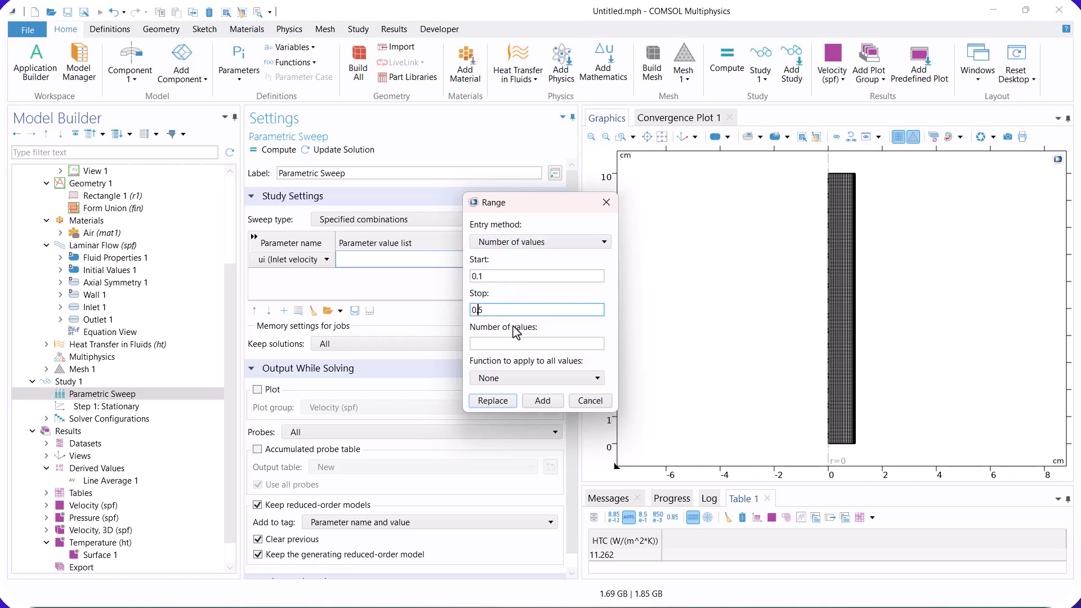
click(502, 343)
text(5)
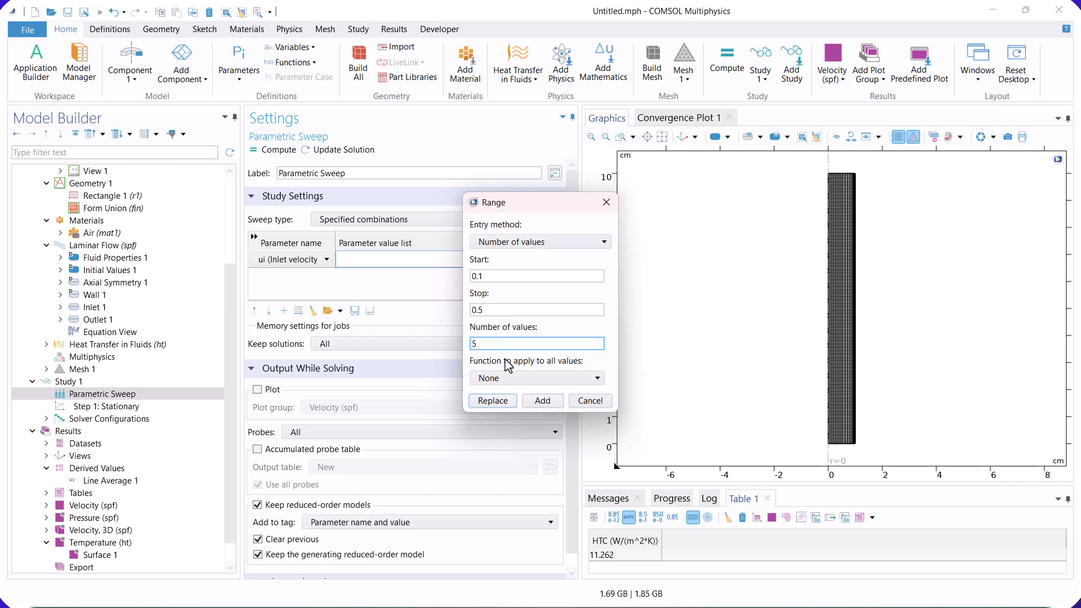
click(493, 400)
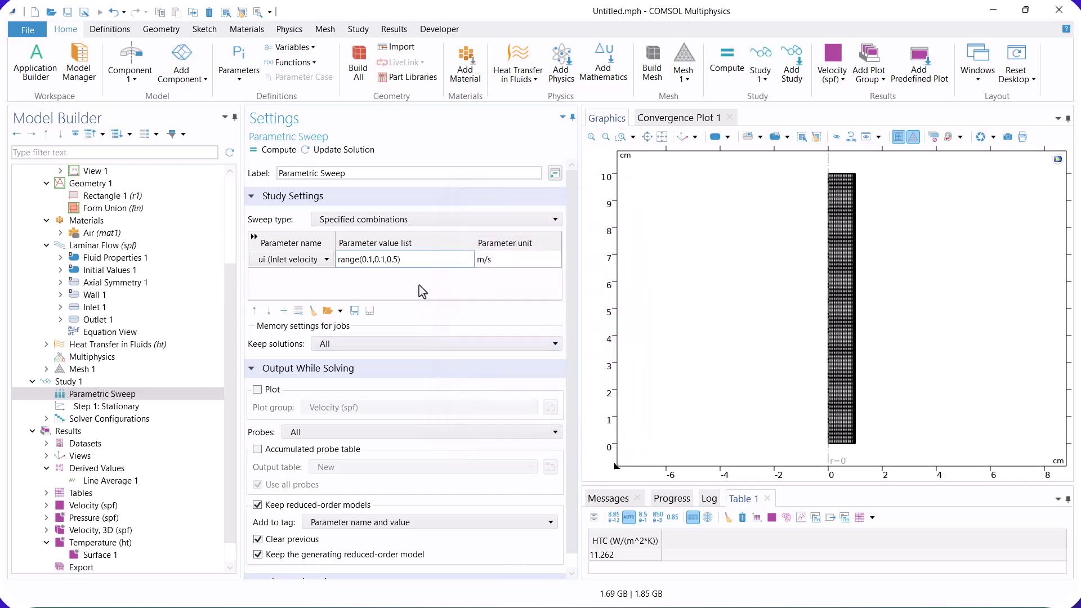
click(273, 149)
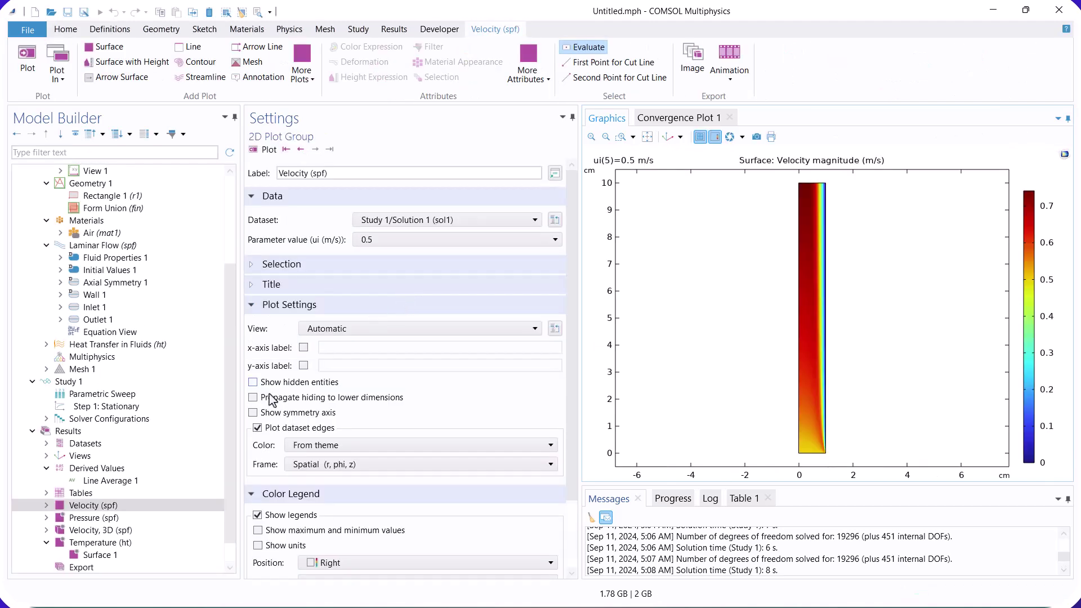
Step: Re-evaluate Line Average 1 for all inlet velocities into a cleared table and plot HTC against ui as a table graph
click(127, 482)
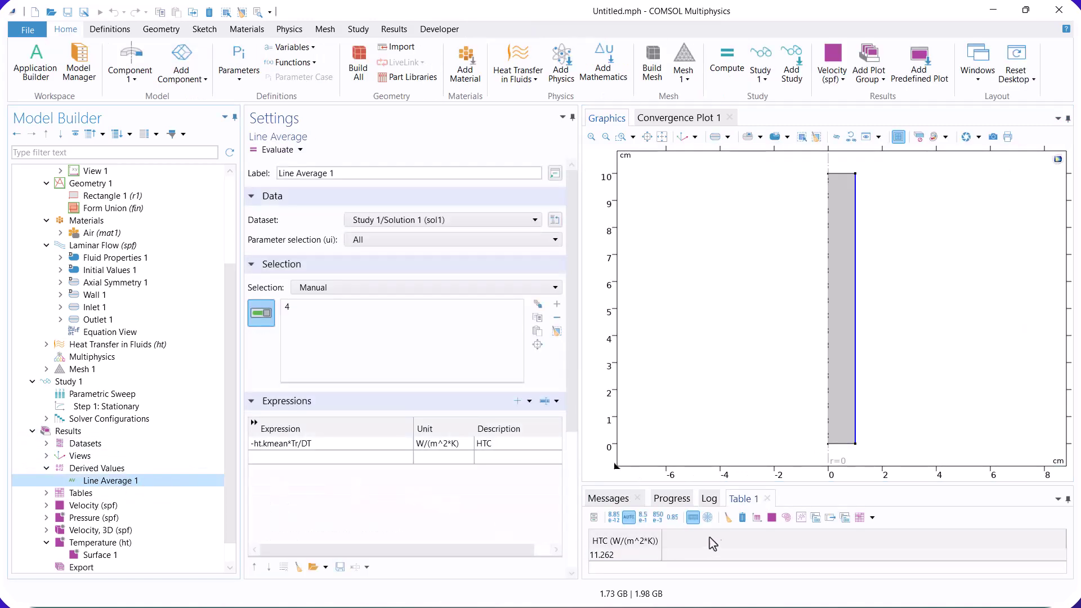
click(742, 517)
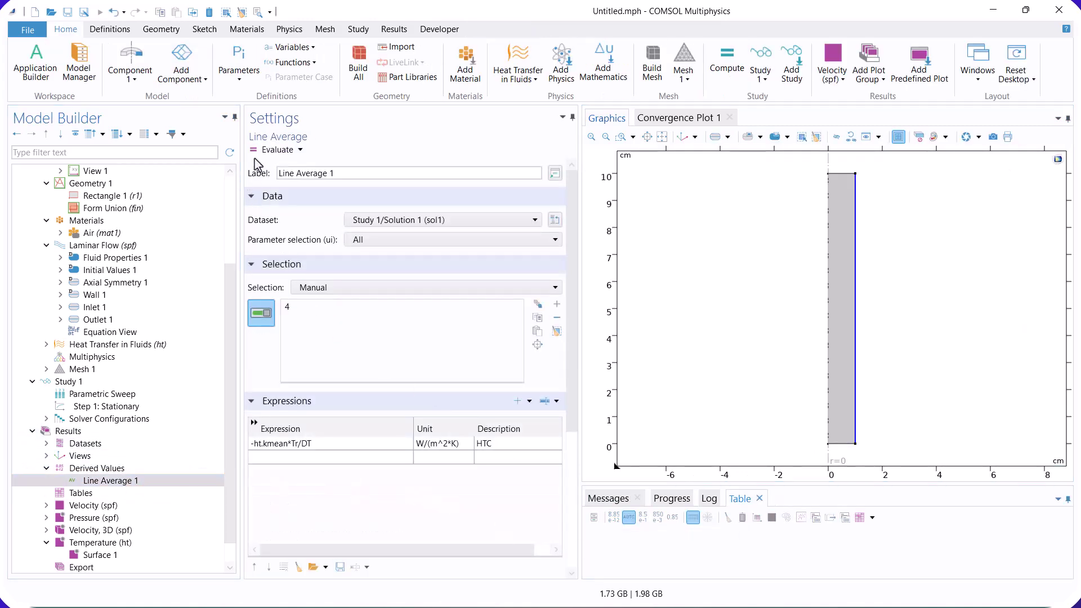
click(277, 149)
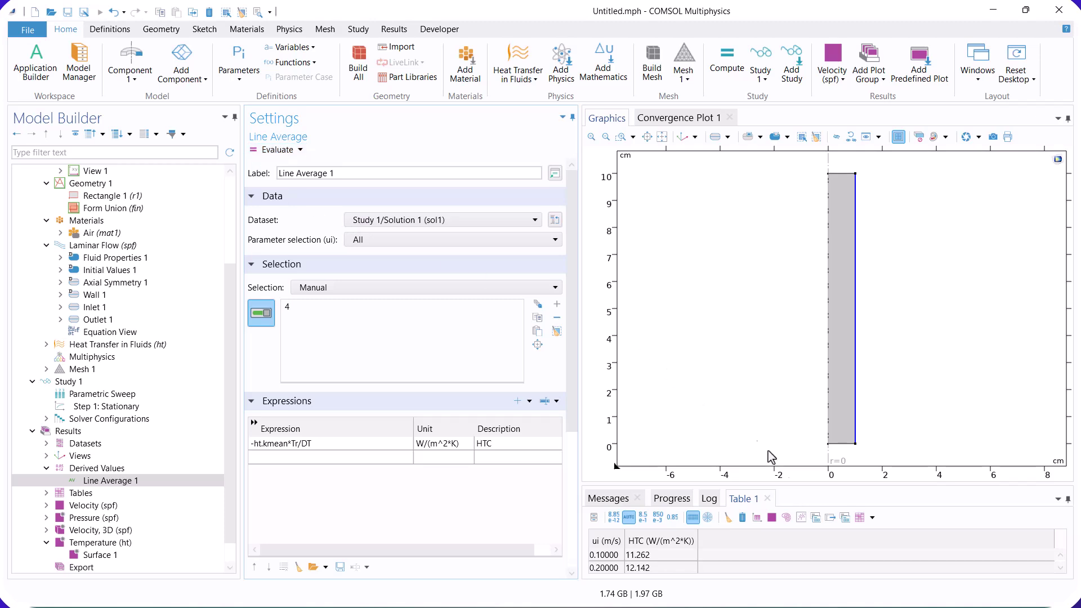
click(757, 518)
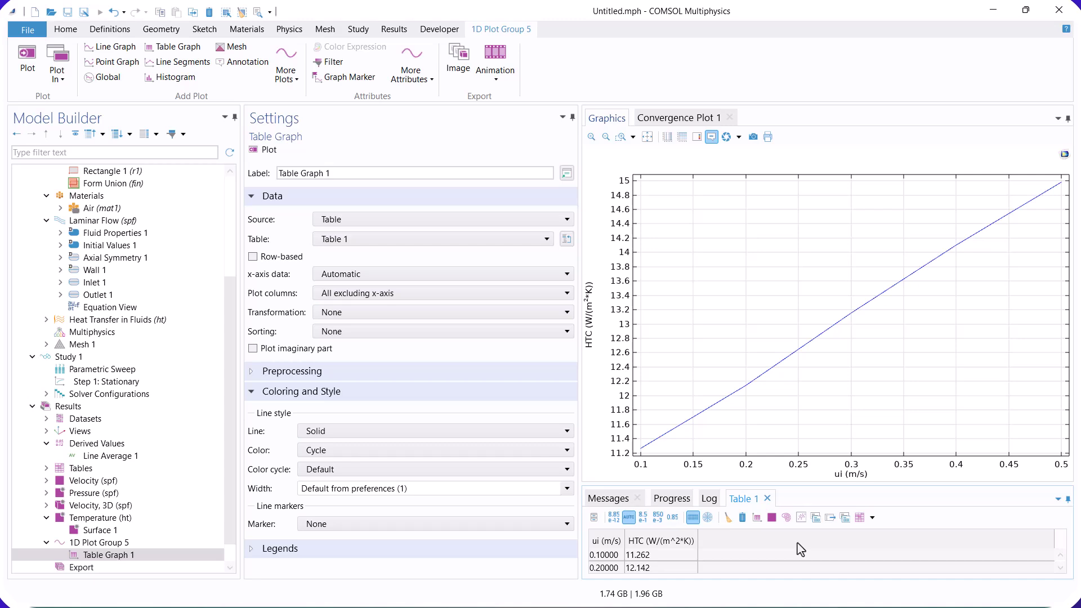
Step: Display the surface plot of the Temperature (ht) plot group
click(97, 531)
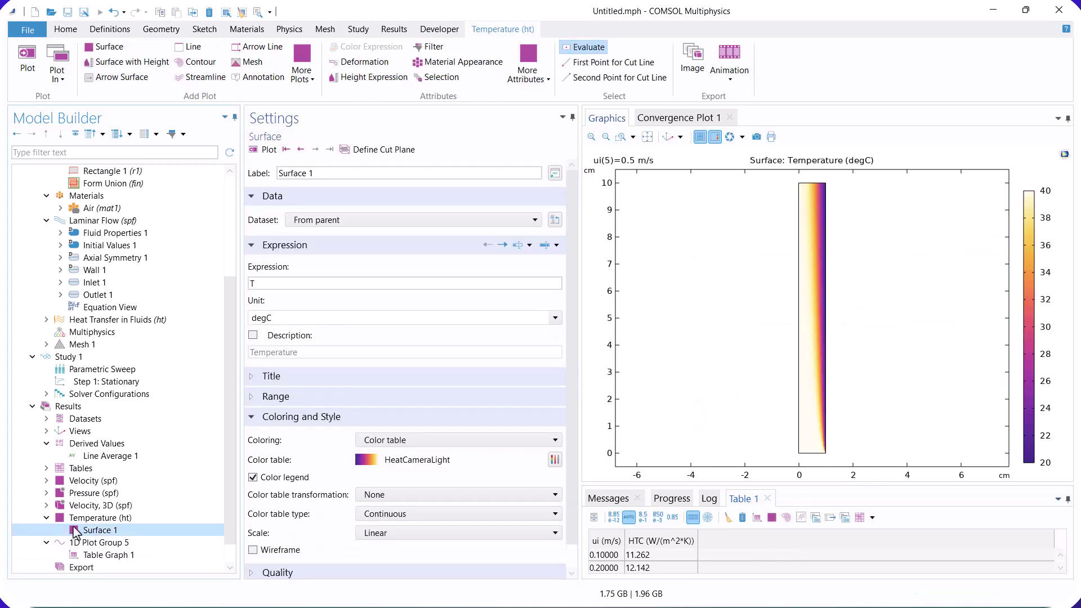